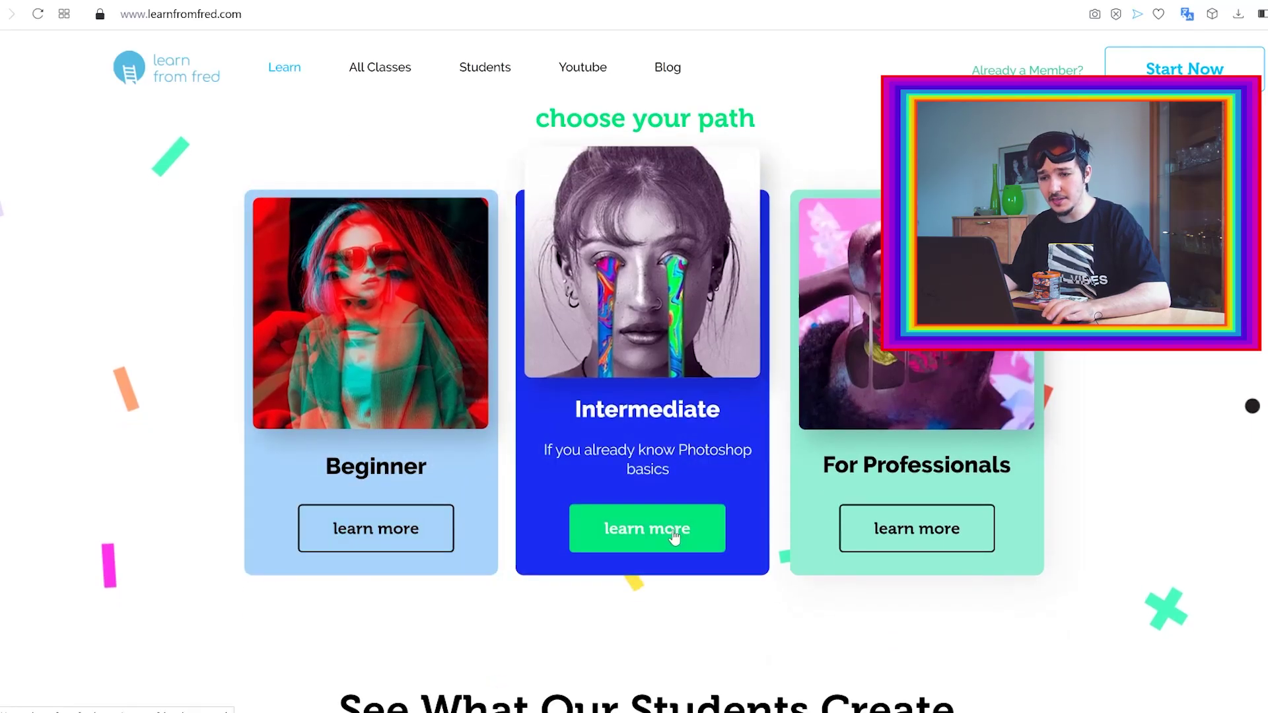
Look through the Intermediate learning path, the full class list and the first-month membership offer on learnfromfred.com.
{"action": "left_click", "coordinate": [677, 536]}
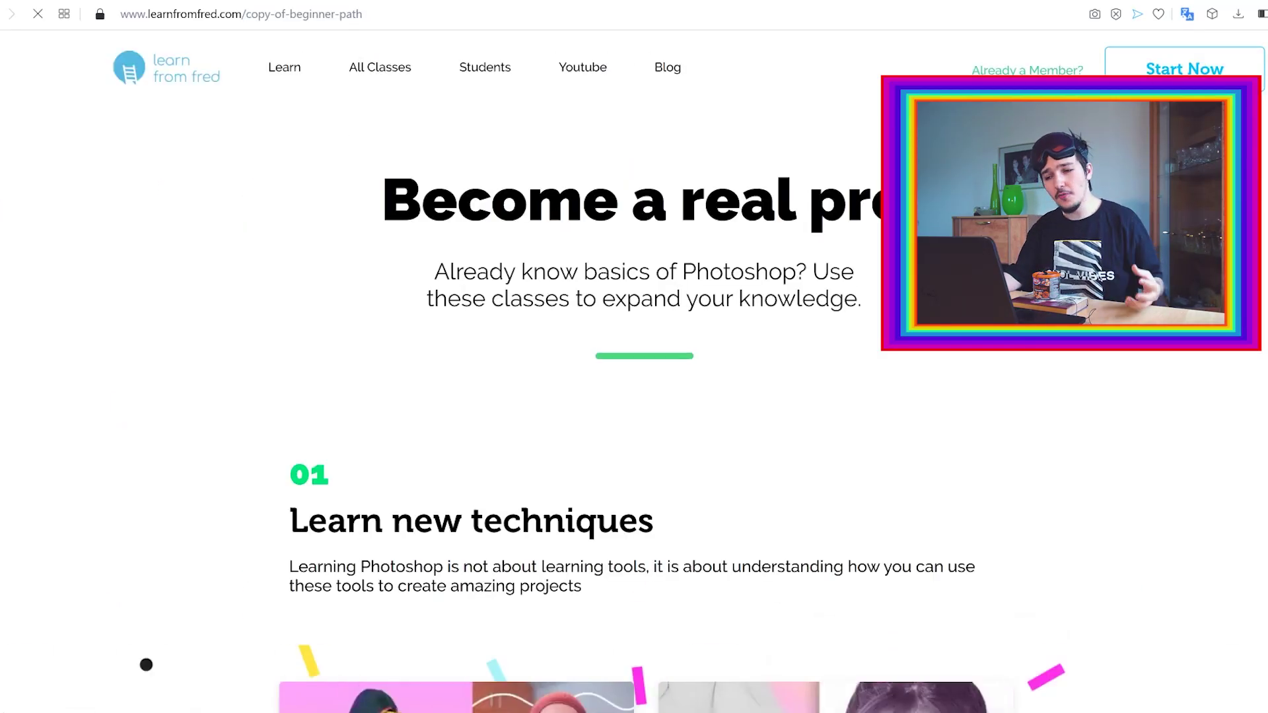
{"action": "scroll", "coordinate": [845, 297], "scroll_direction": "down", "scroll_amount": 8}
{"action": "scroll", "coordinate": [647, 247], "scroll_direction": "down", "scroll_amount": 3}
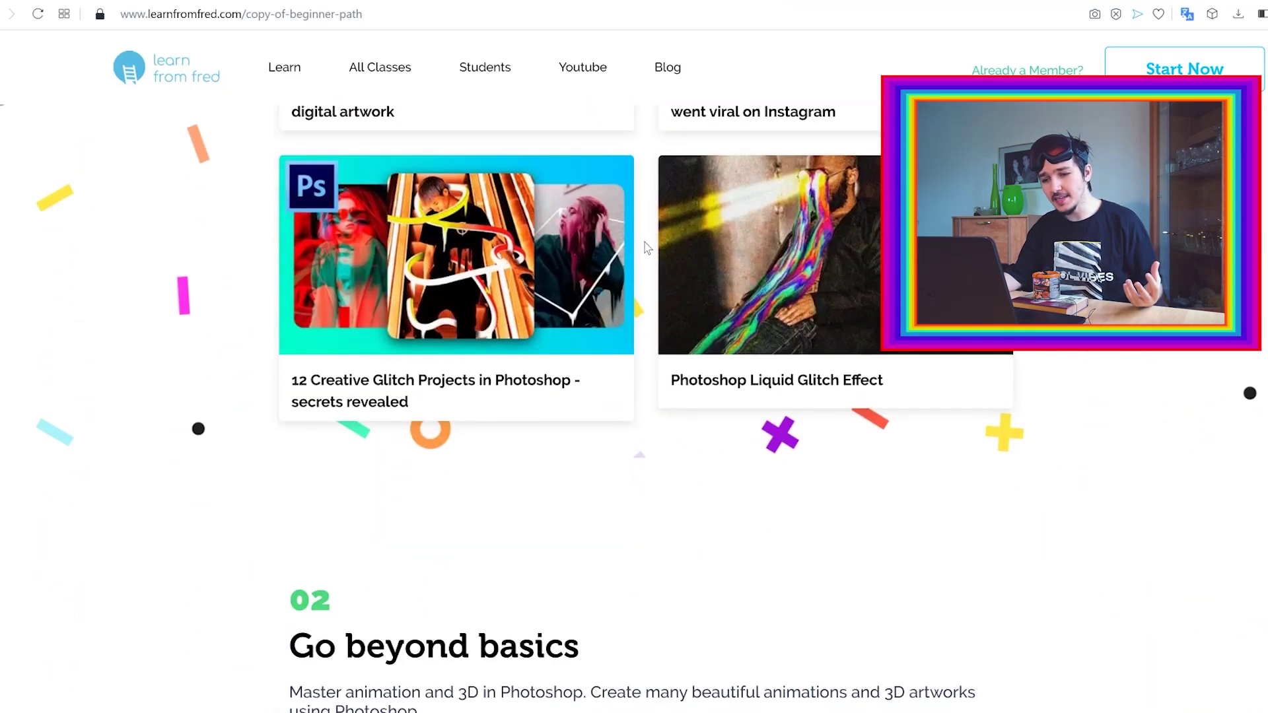
{"action": "scroll", "coordinate": [648, 247], "scroll_direction": "down", "scroll_amount": 7}
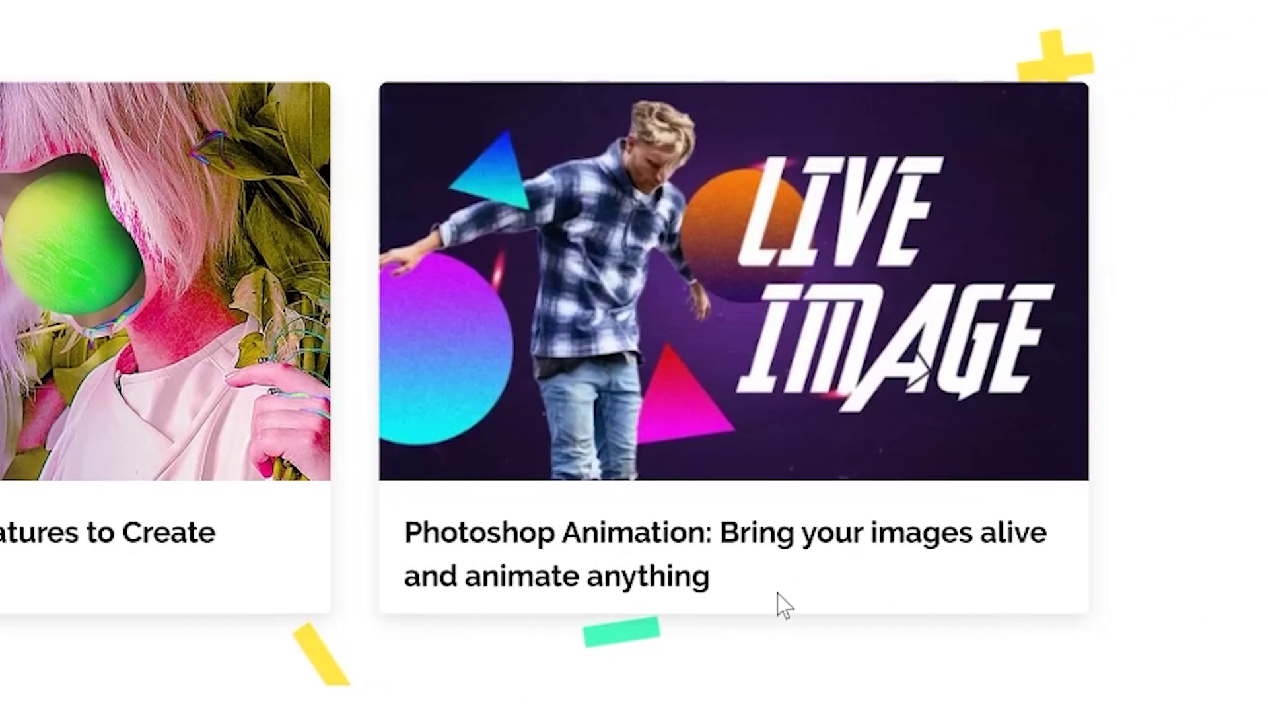
{"action": "scroll", "coordinate": [778, 602], "scroll_direction": "down", "scroll_amount": 5}
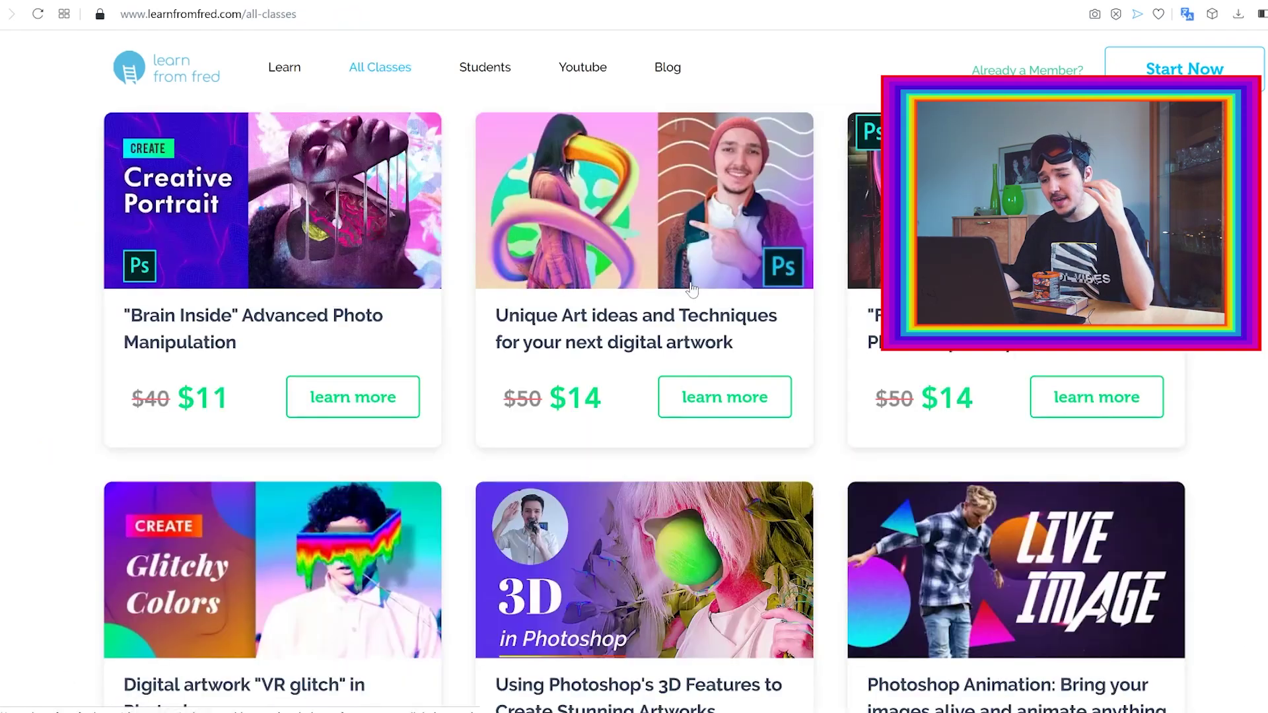
{"action": "scroll", "coordinate": [836, 267], "scroll_direction": "down", "scroll_amount": 3}
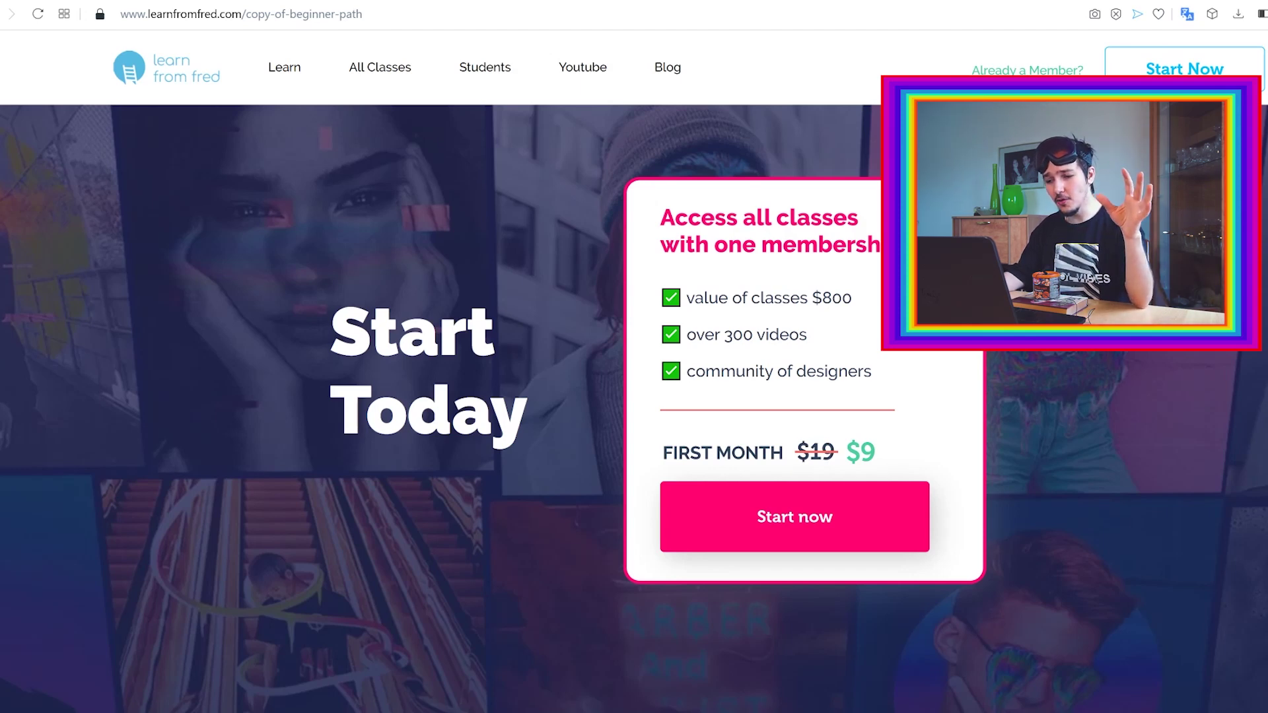
{"action": "triple_click", "coordinate": [841, 455]}
{"action": "left_click", "coordinate": [835, 441]}
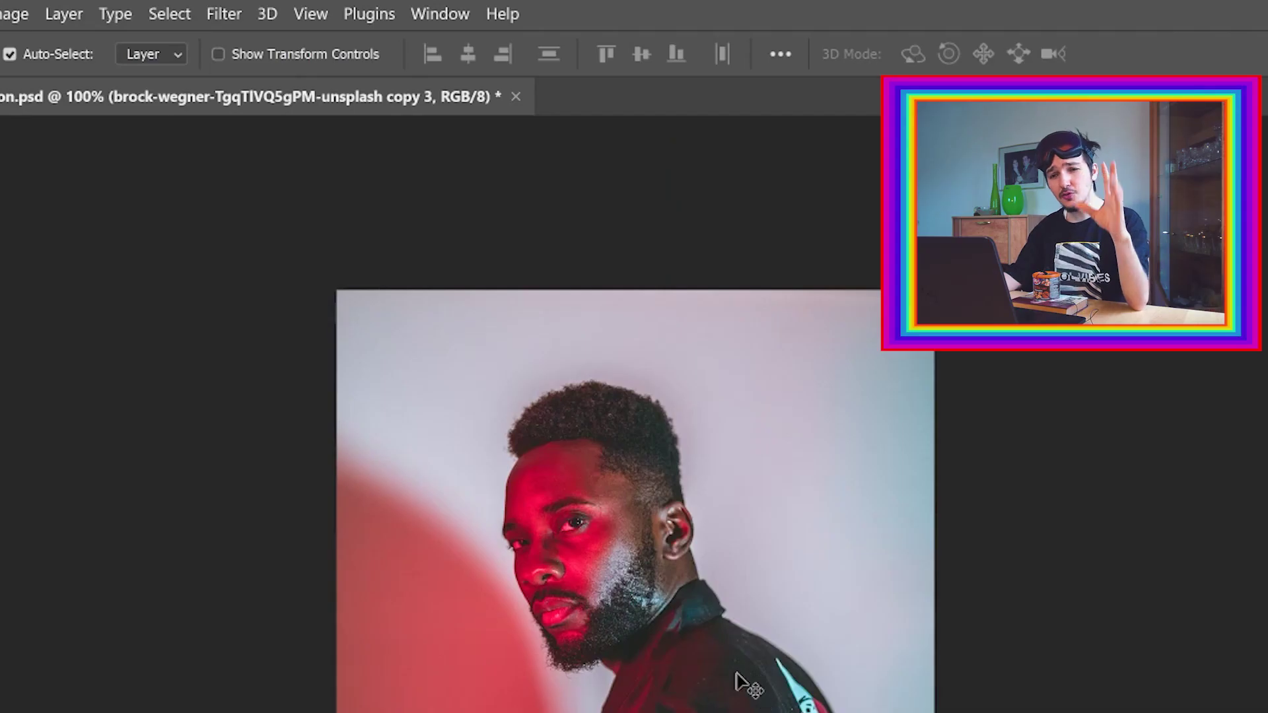
Apply the Camera Raw Filter to the portrait with Contrast -100, Dehaze +61, Vibrance +43, Temperature -27 and Tint -18.
{"action": "left_click", "coordinate": [227, 12]}
{"action": "left_click", "coordinate": [283, 183]}
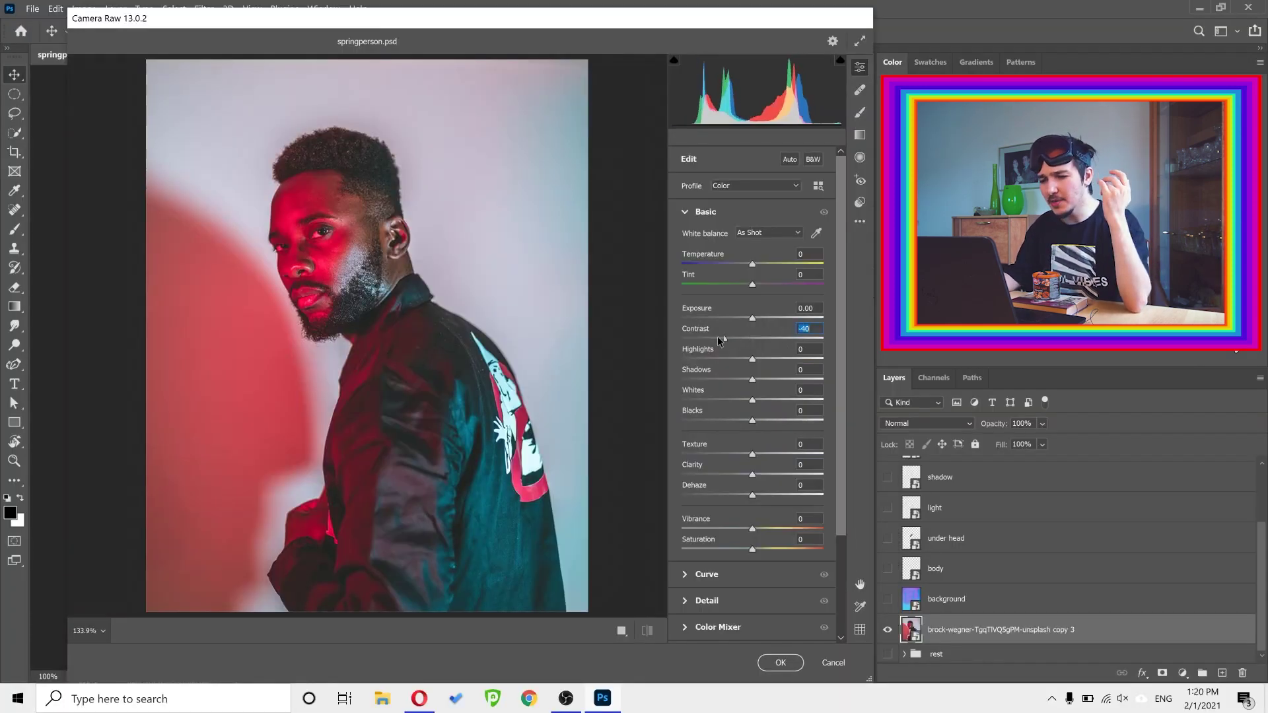
{"action": "left_click_drag", "start_coordinate": [720, 340], "coordinate": [658, 338]}
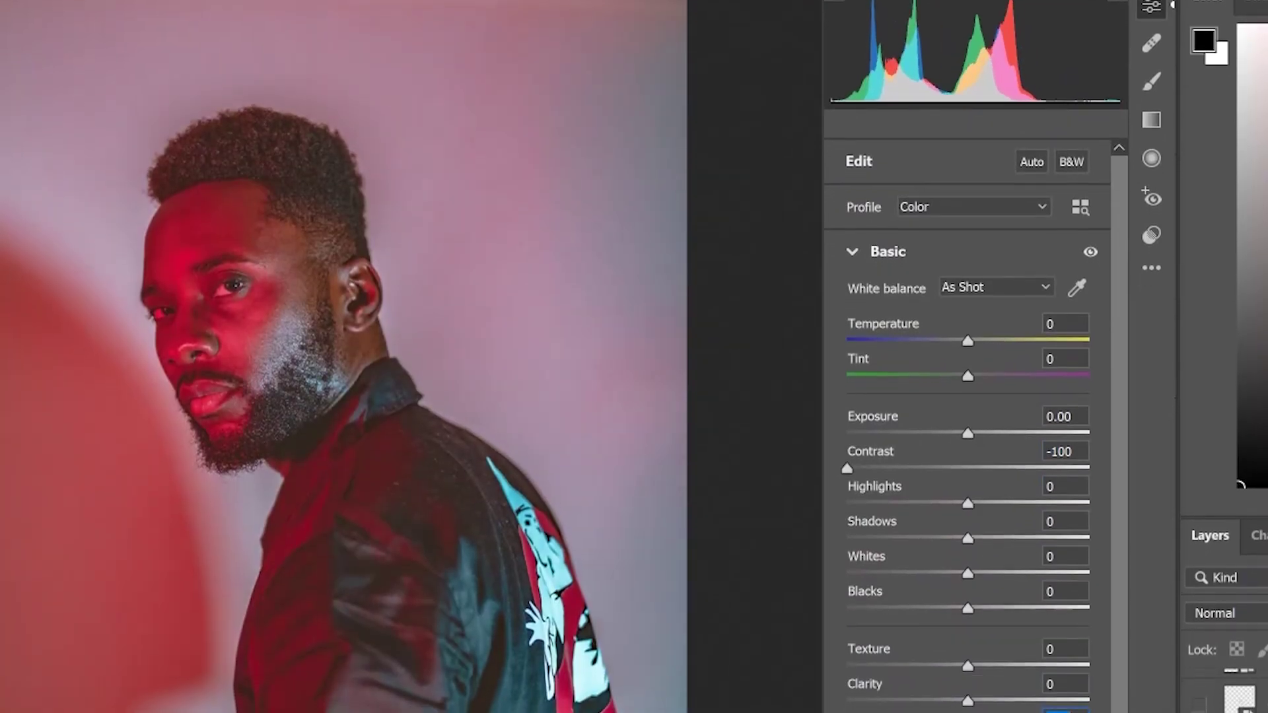
{"action": "left_click_drag", "start_coordinate": [967, 340], "coordinate": [945, 340]}
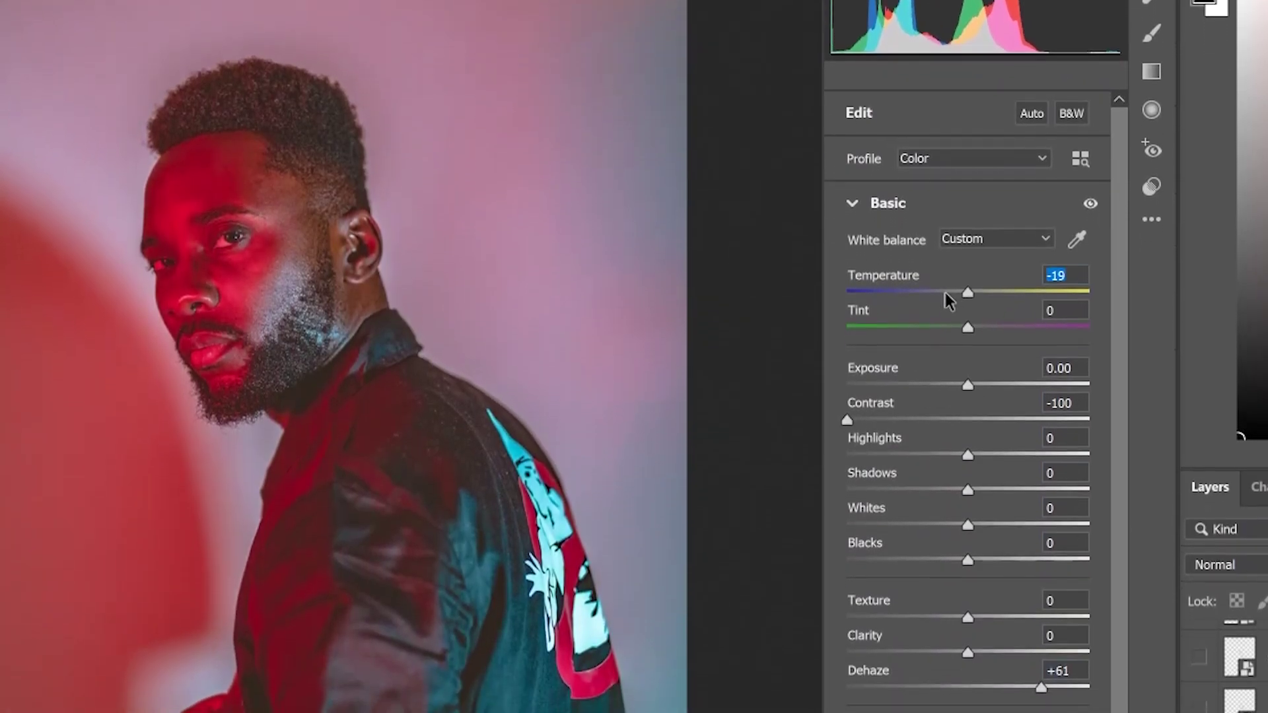
{"action": "mouse_move", "coordinate": [945, 294]}
{"action": "left_mouse_down"}
{"action": "mouse_move", "coordinate": [935, 305]}
{"action": "mouse_move", "coordinate": [942, 270]}
{"action": "left_mouse_up"}
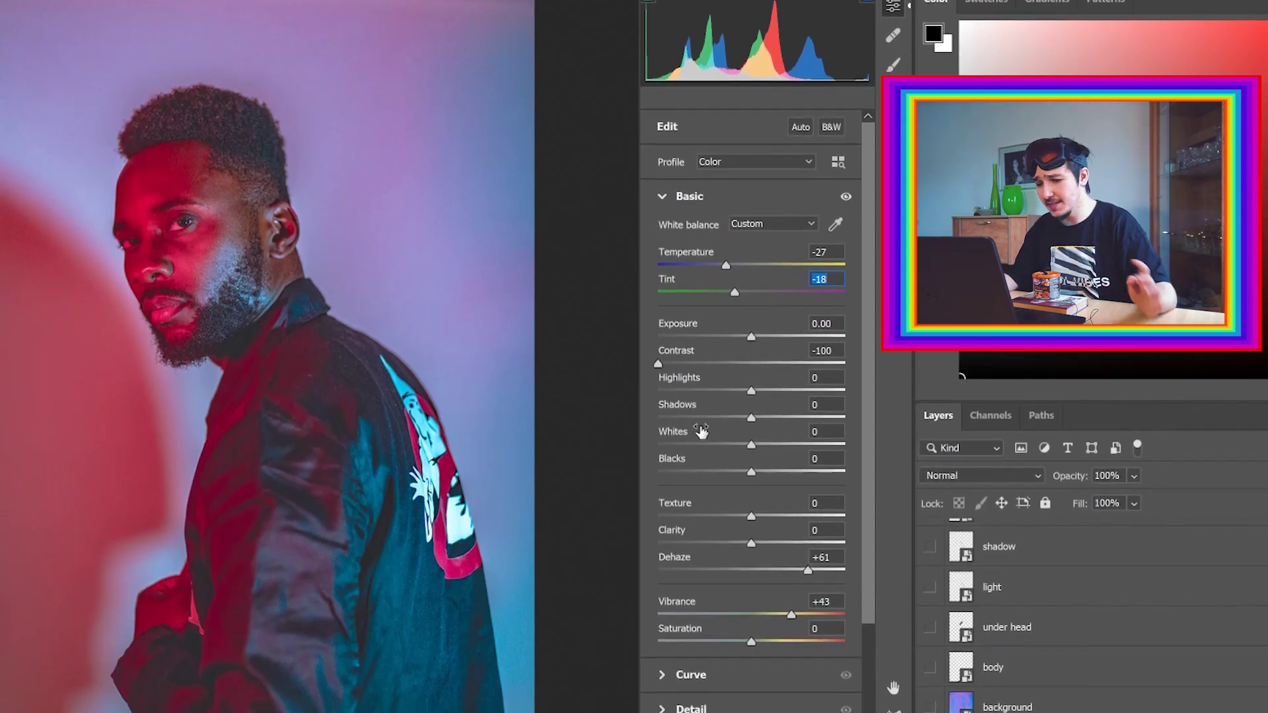
Lower the portrait's Texture to -57 and set its Contrast to -61.
{"action": "left_click_drag", "start_coordinate": [753, 517], "coordinate": [700, 514]}
{"action": "left_click_drag", "start_coordinate": [688, 351], "coordinate": [695, 351]}
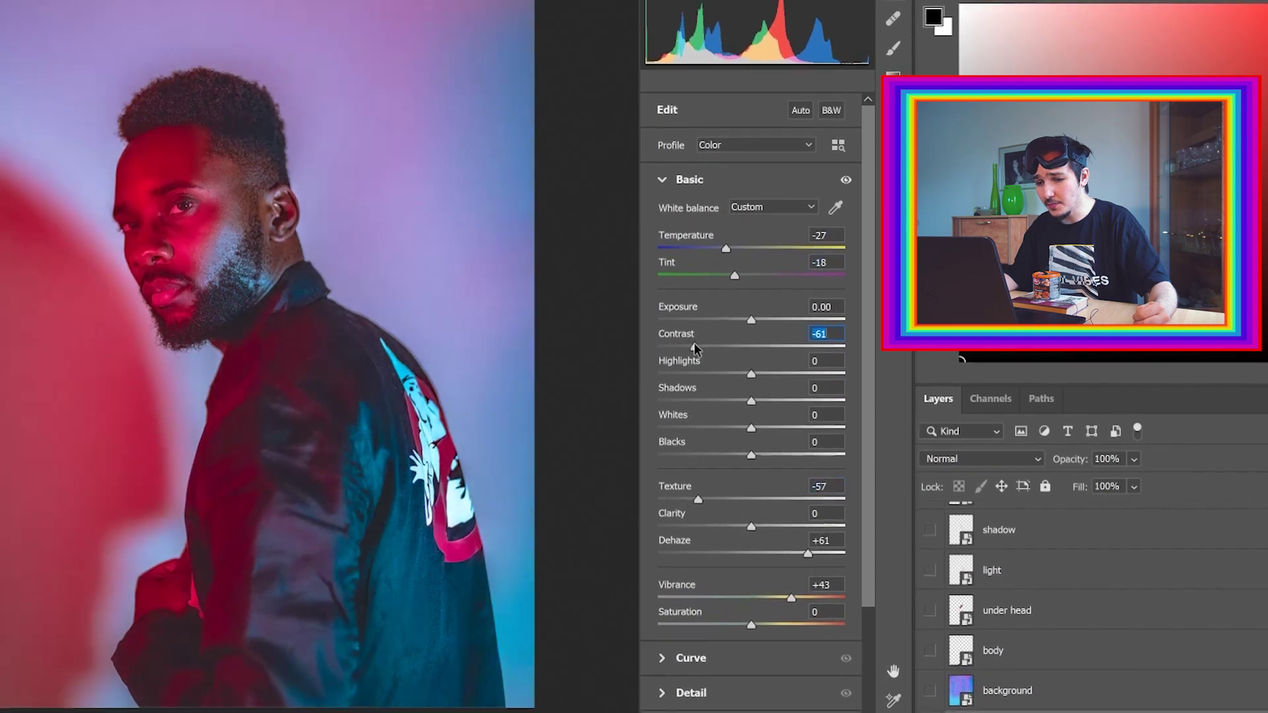
{"action": "left_click", "coordinate": [339, 299]}
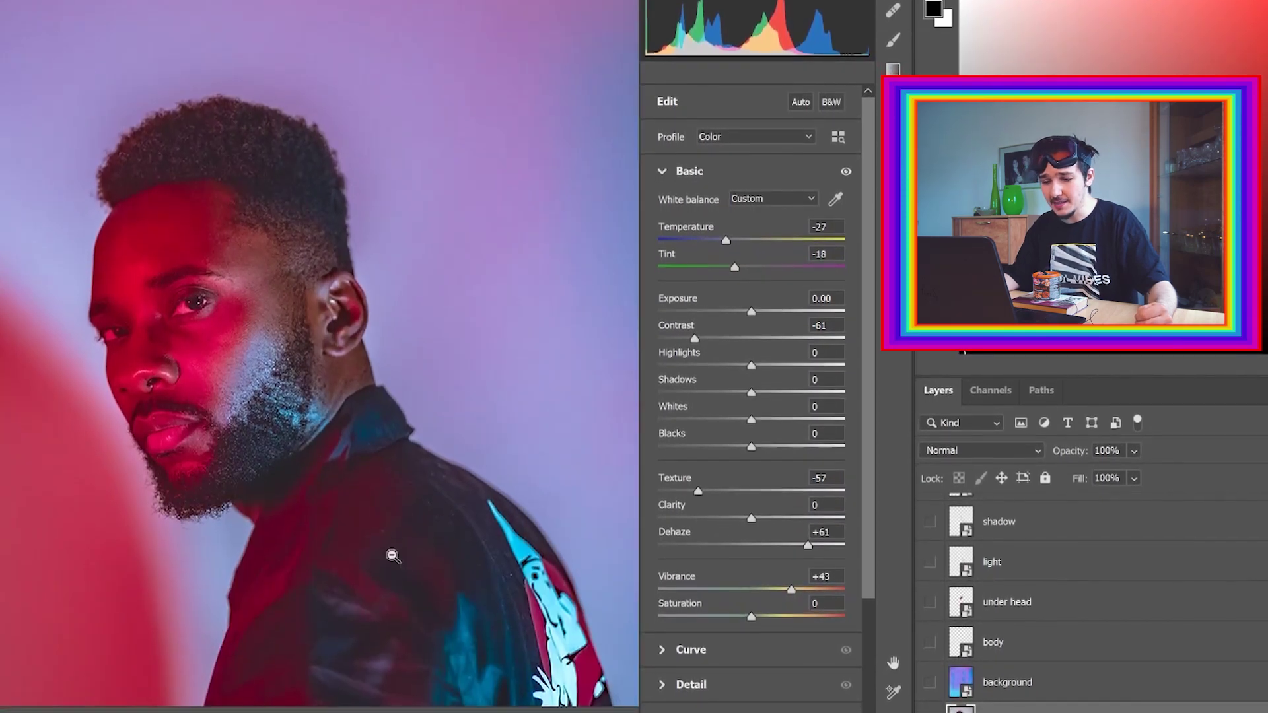
Shift the portrait's hues in the Color Mixer, with Blues at -48 and Purples at +52.
{"action": "left_click_drag", "start_coordinate": [802, 487], "coordinate": [887, 488]}
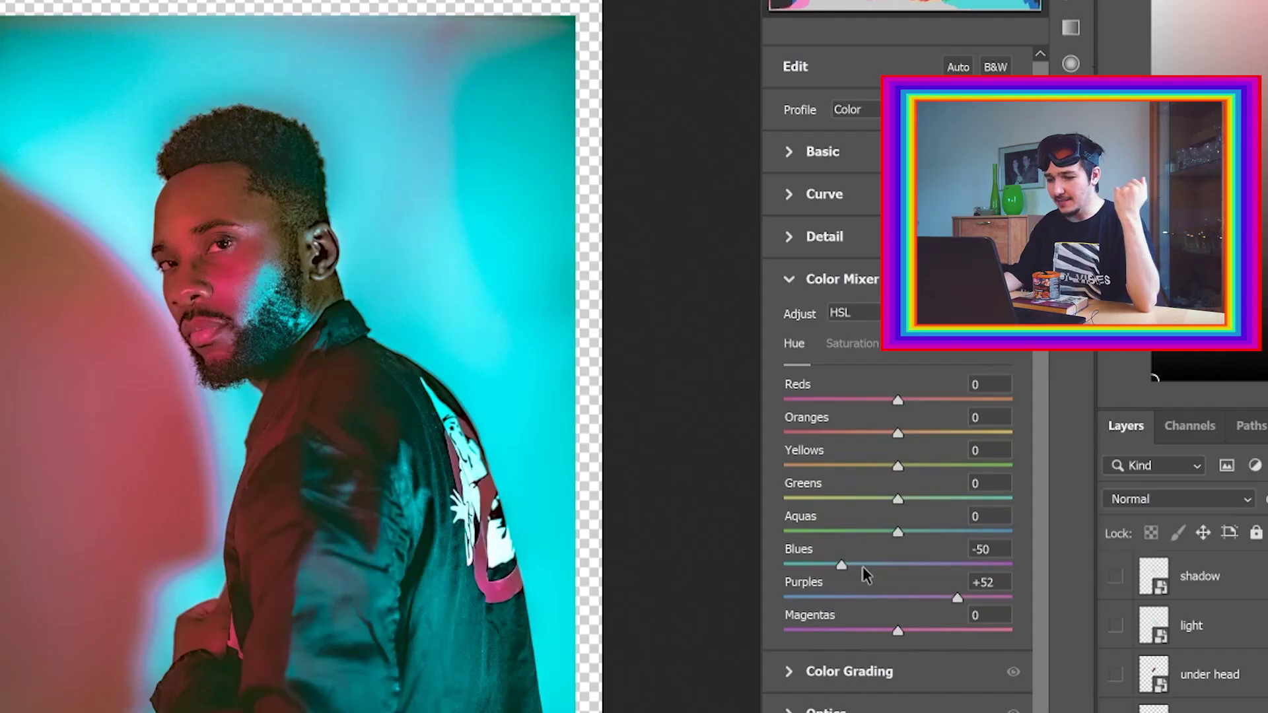
{"action": "left_click_drag", "start_coordinate": [863, 572], "coordinate": [1075, 566]}
{"action": "left_click_drag", "start_coordinate": [865, 567], "coordinate": [844, 565]}
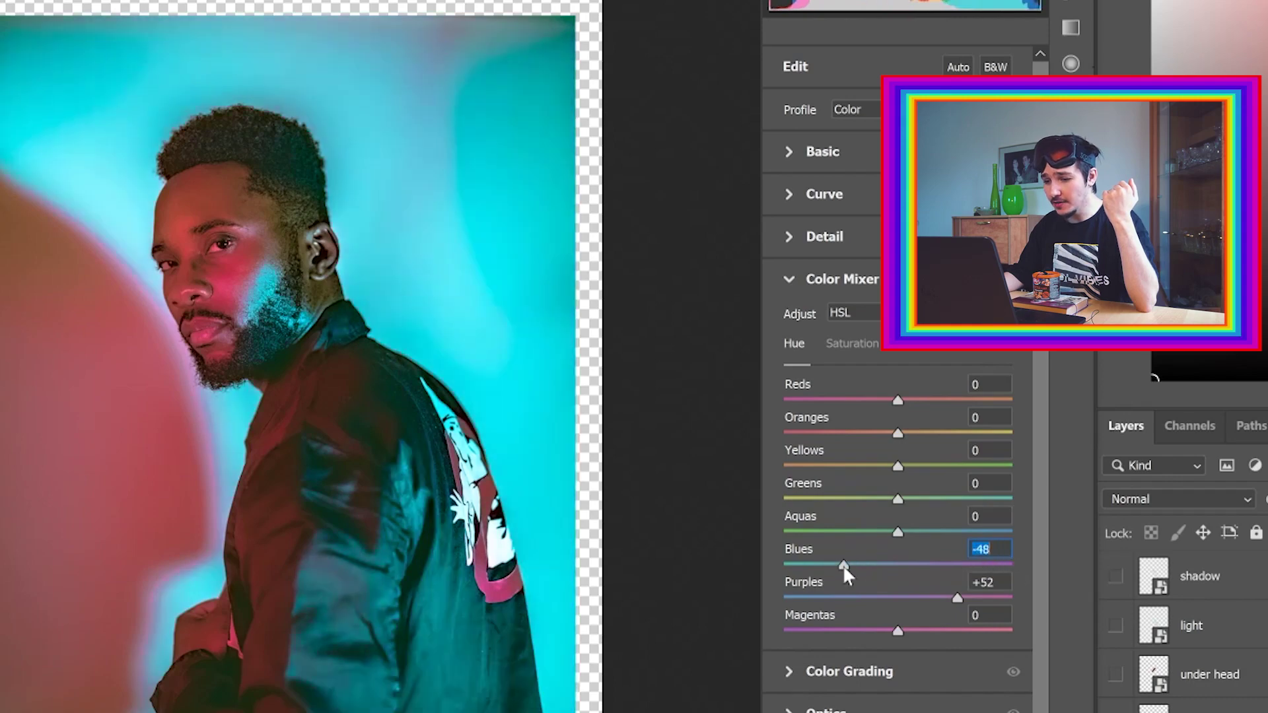
{"action": "left_click", "coordinate": [927, 599]}
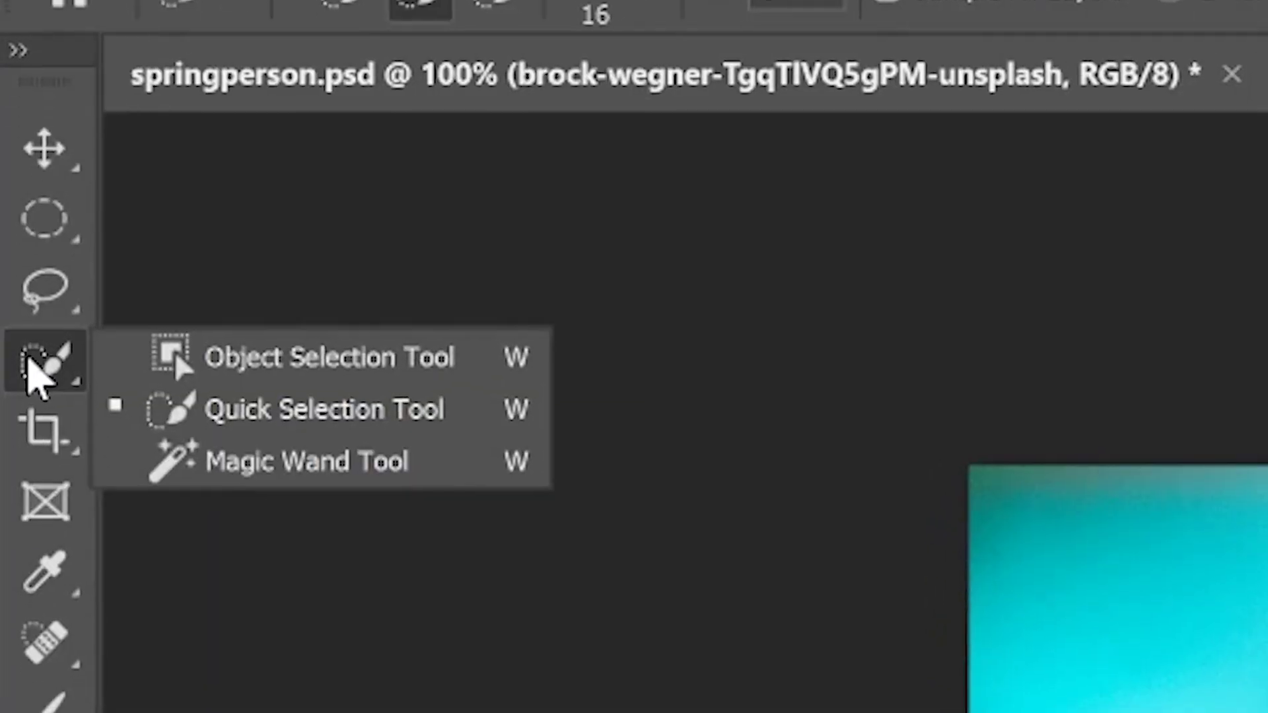
Select the man's head with the Object Selection Tool and isolate it with a layer mask.
{"action": "left_click", "coordinate": [264, 362]}
{"action": "left_click_drag", "start_coordinate": [687, 269], "coordinate": [1061, 712]}
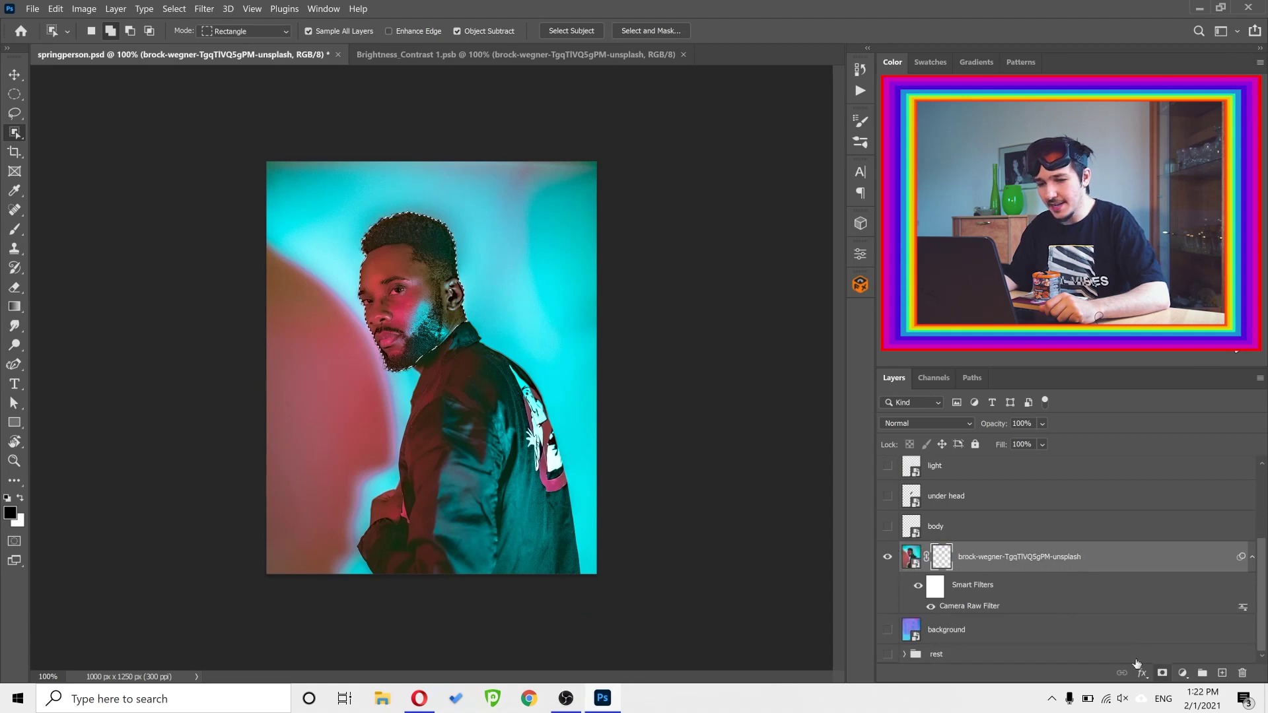
{"action": "left_click", "coordinate": [1162, 672]}
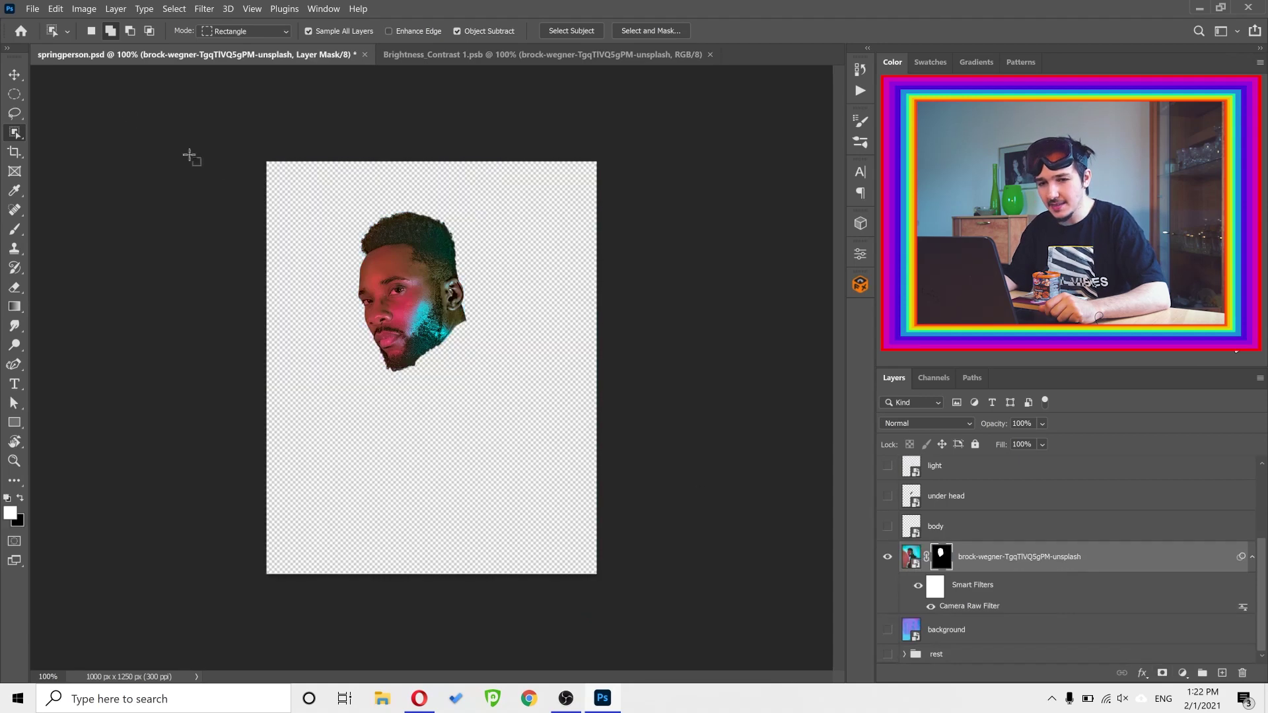
Reposition the cut-out head and the separate jacket-clad body on the canvas.
{"action": "left_click_drag", "start_coordinate": [365, 270], "coordinate": [318, 287]}
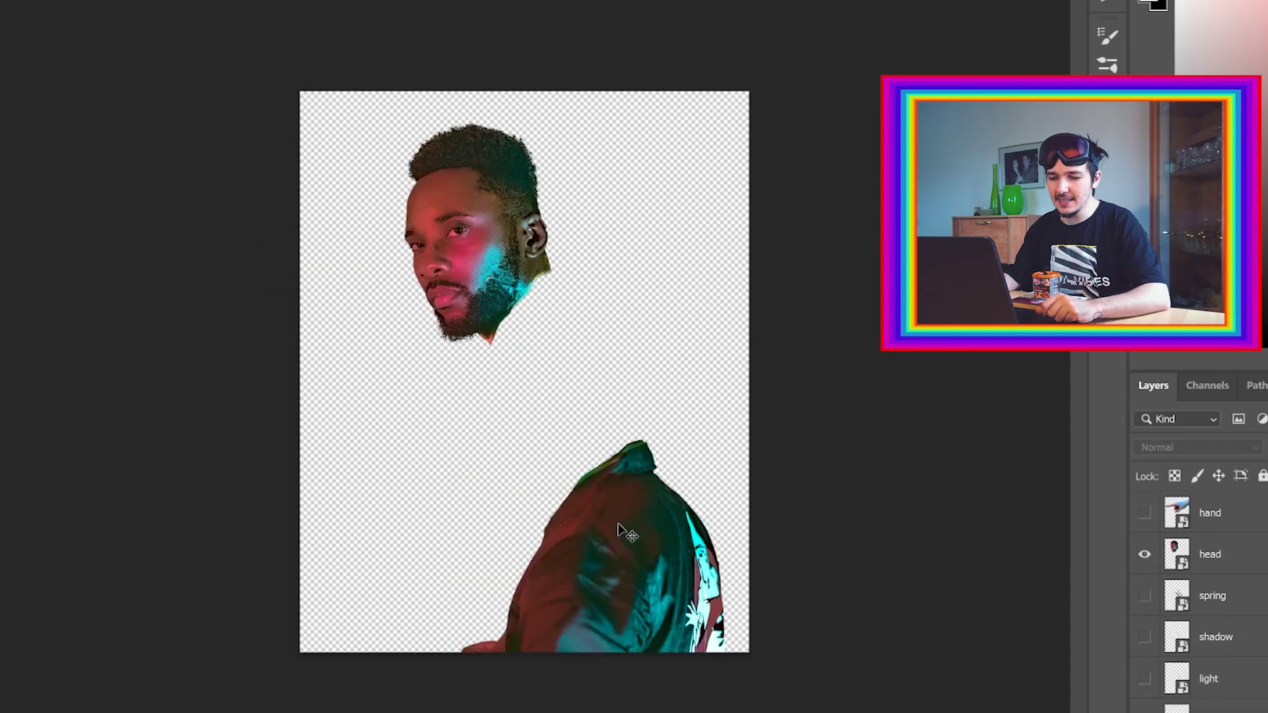
{"action": "left_click_drag", "start_coordinate": [619, 528], "coordinate": [613, 573]}
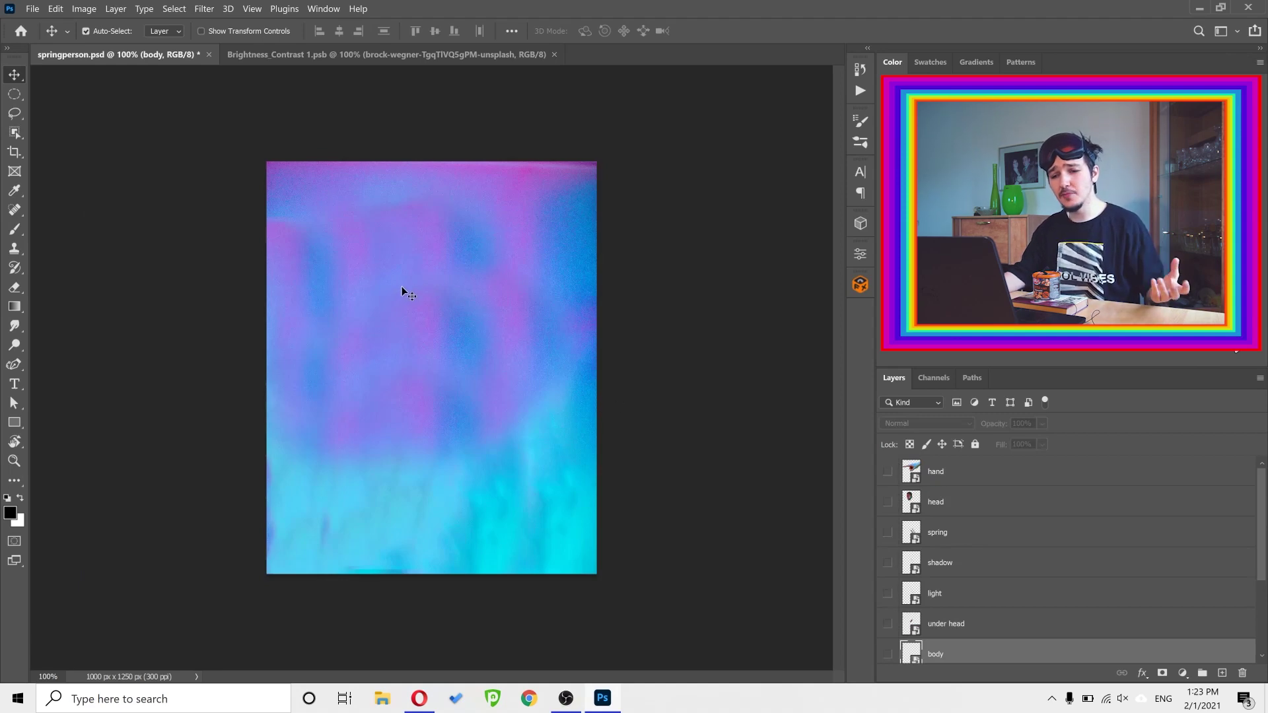
Disable the portrait layer's head mask and move the full photo back to cover the canvas.
{"action": "scroll", "coordinate": [1060, 472], "scroll_direction": "down", "scroll_amount": 3}
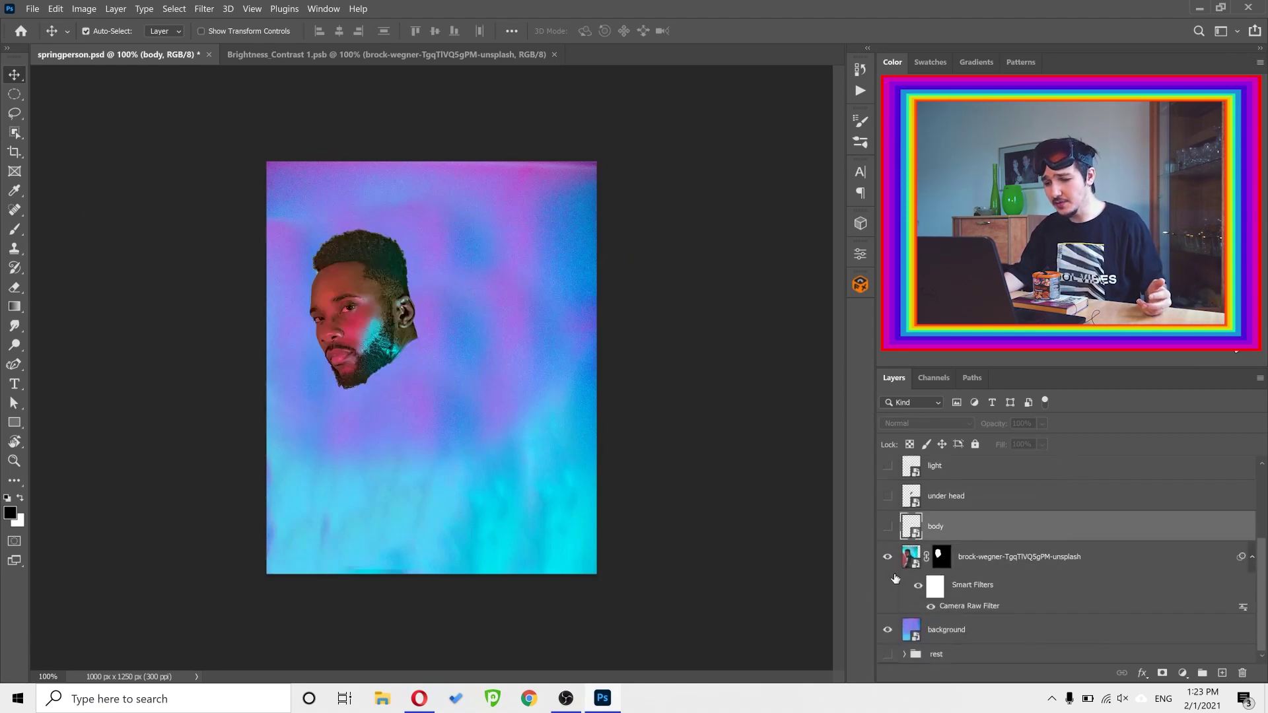
{"action": "left_click", "coordinate": [939, 556], "text": "shift"}
{"action": "left_click_drag", "start_coordinate": [423, 471], "coordinate": [471, 447]}
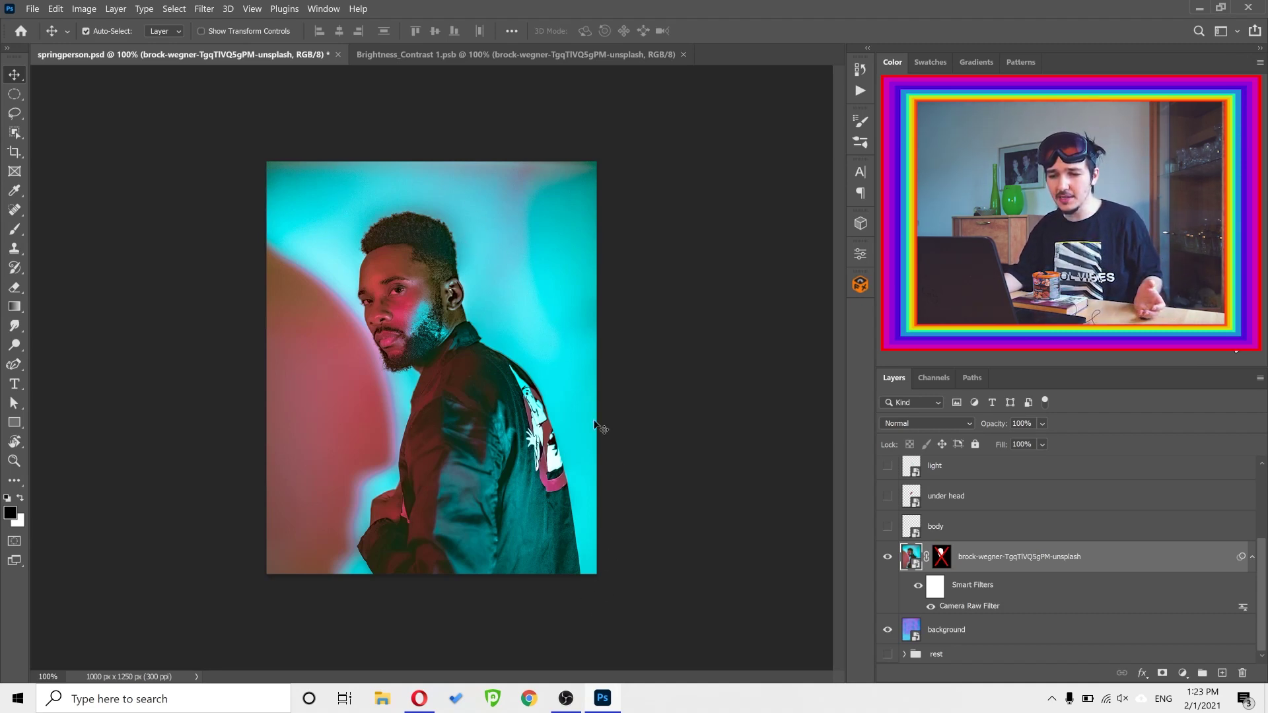
Rasterize the portrait layer and select the whole man with the Object Selection Tool.
{"action": "right_click", "coordinate": [977, 556]}
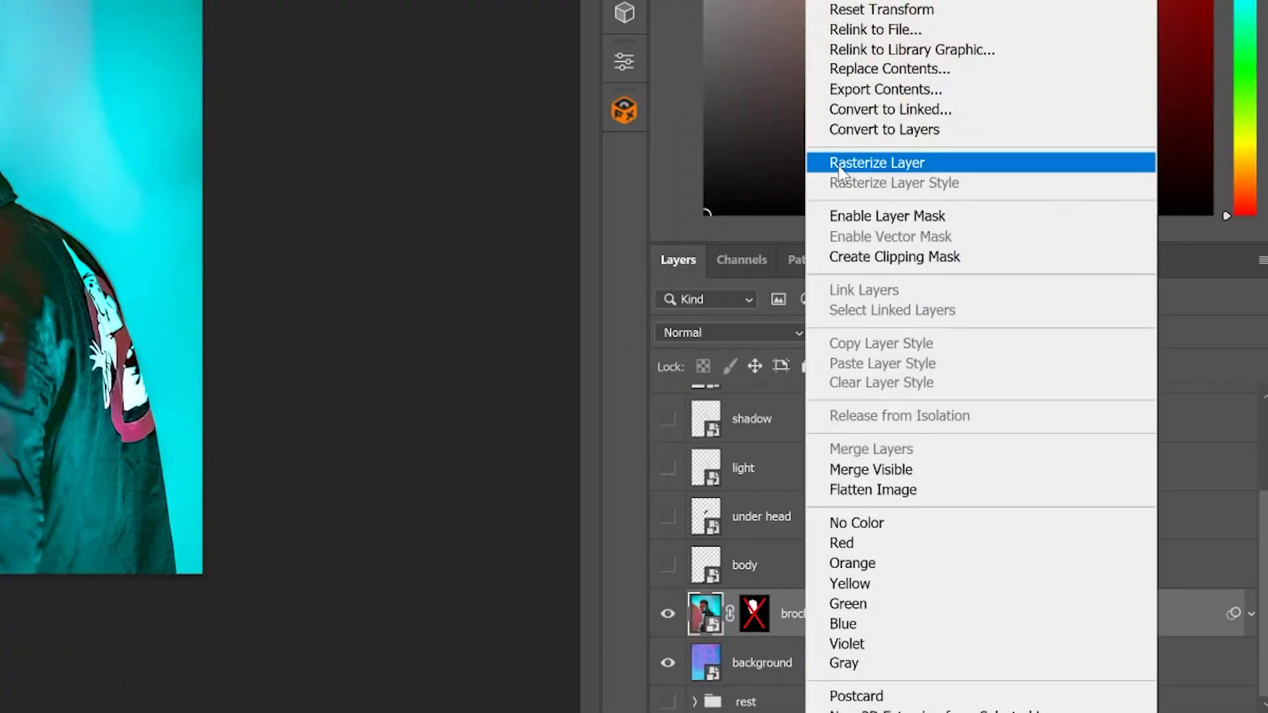
{"action": "left_click", "coordinate": [876, 163]}
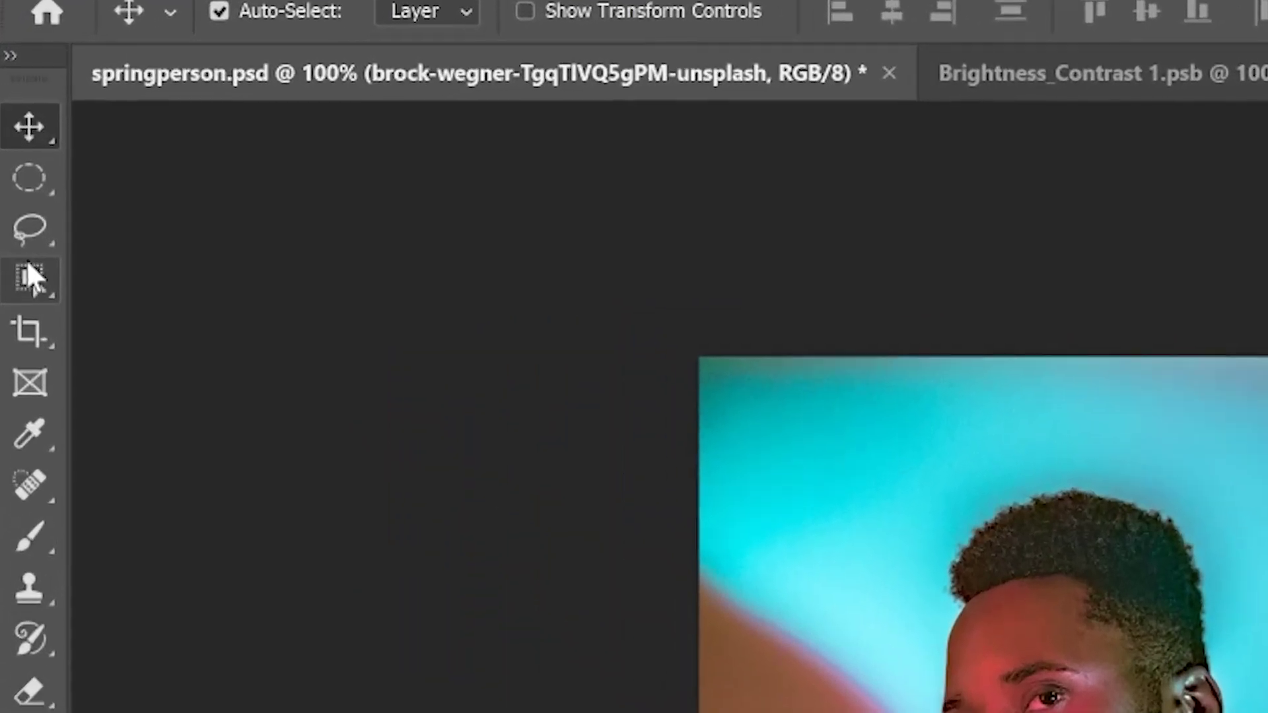
{"action": "right_click", "coordinate": [23, 203]}
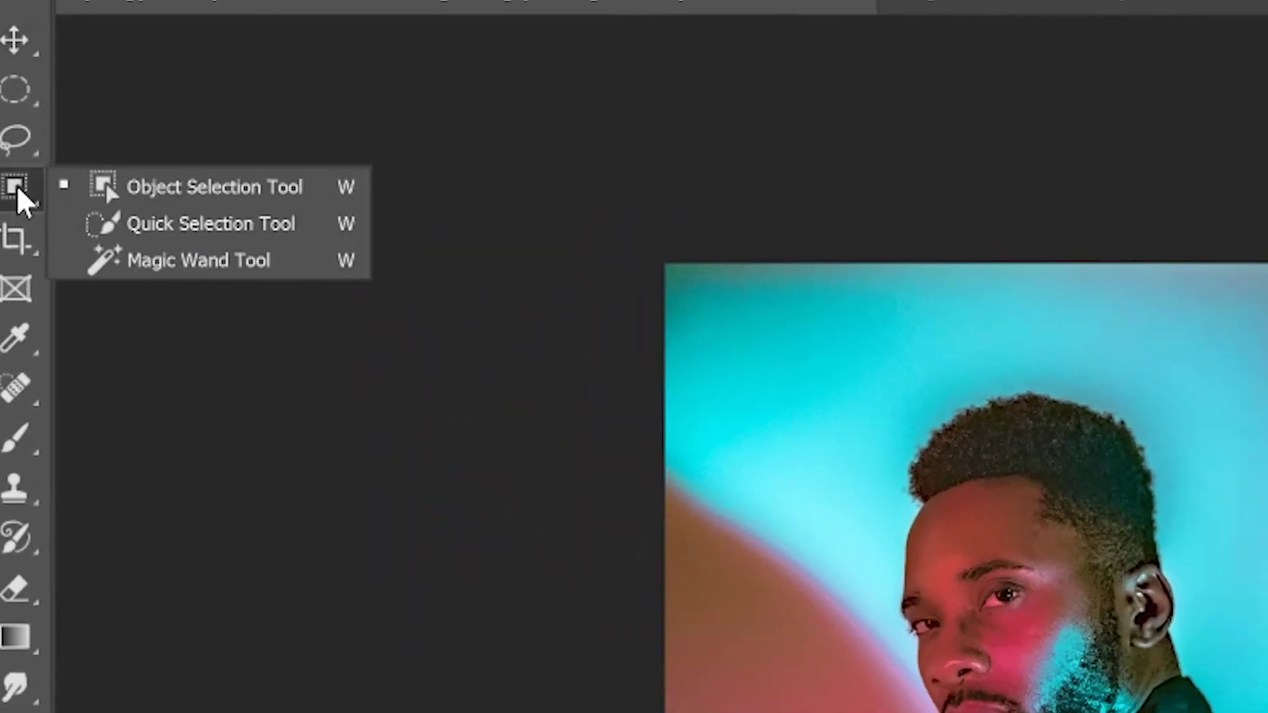
{"action": "left_click", "coordinate": [125, 194]}
{"action": "left_click_drag", "start_coordinate": [806, 368], "coordinate": [1267, 712]}
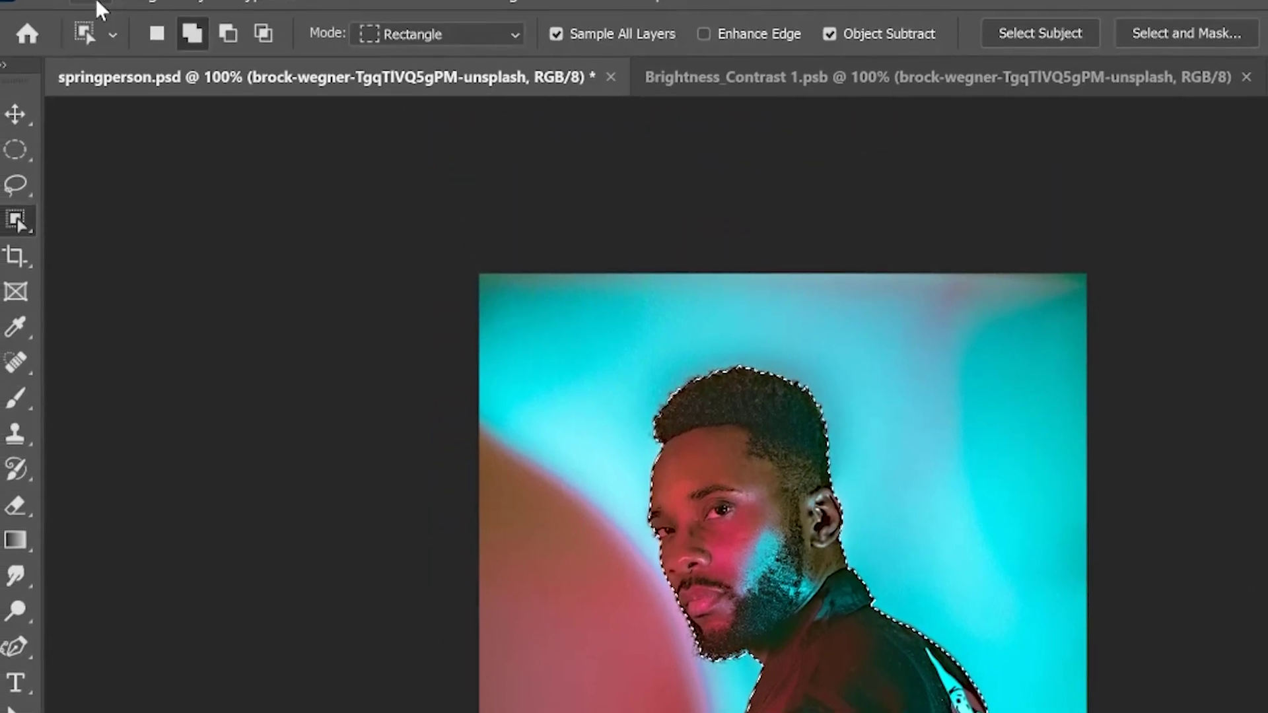
Replace the selected man with the surrounding background using Content-Aware Fill.
{"action": "left_click", "coordinate": [96, 1]}
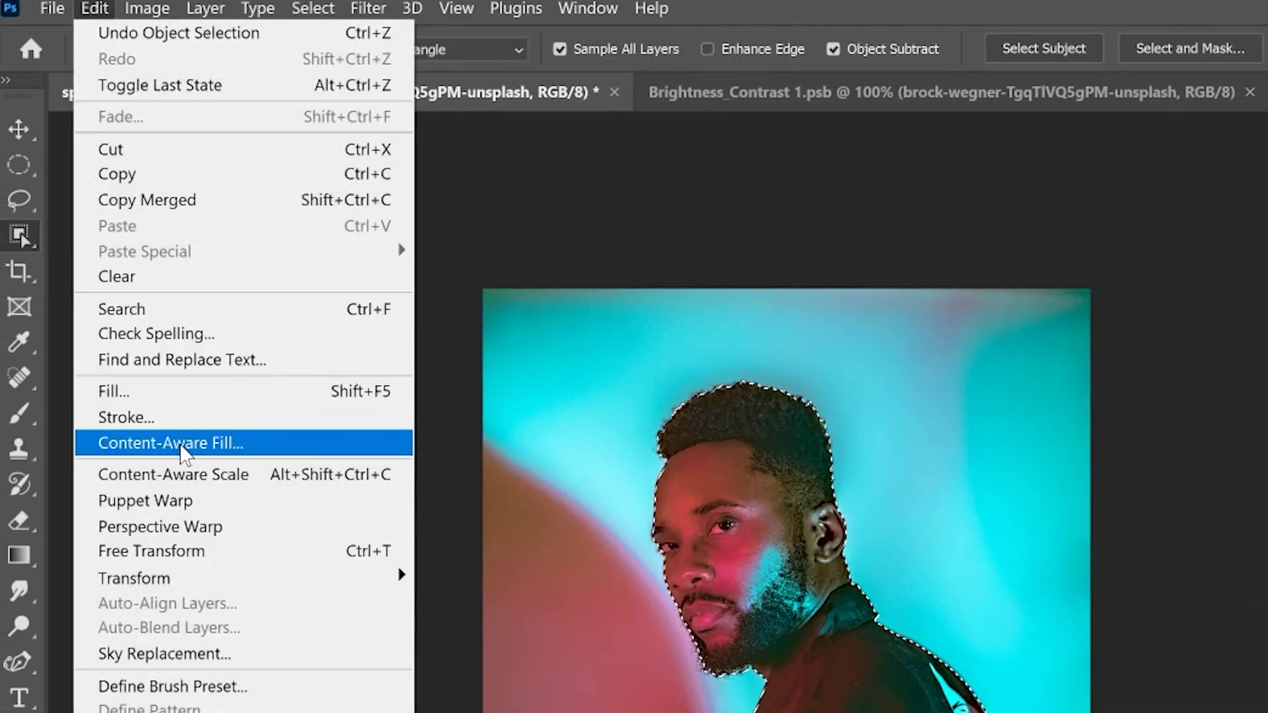
{"action": "left_click", "coordinate": [181, 447]}
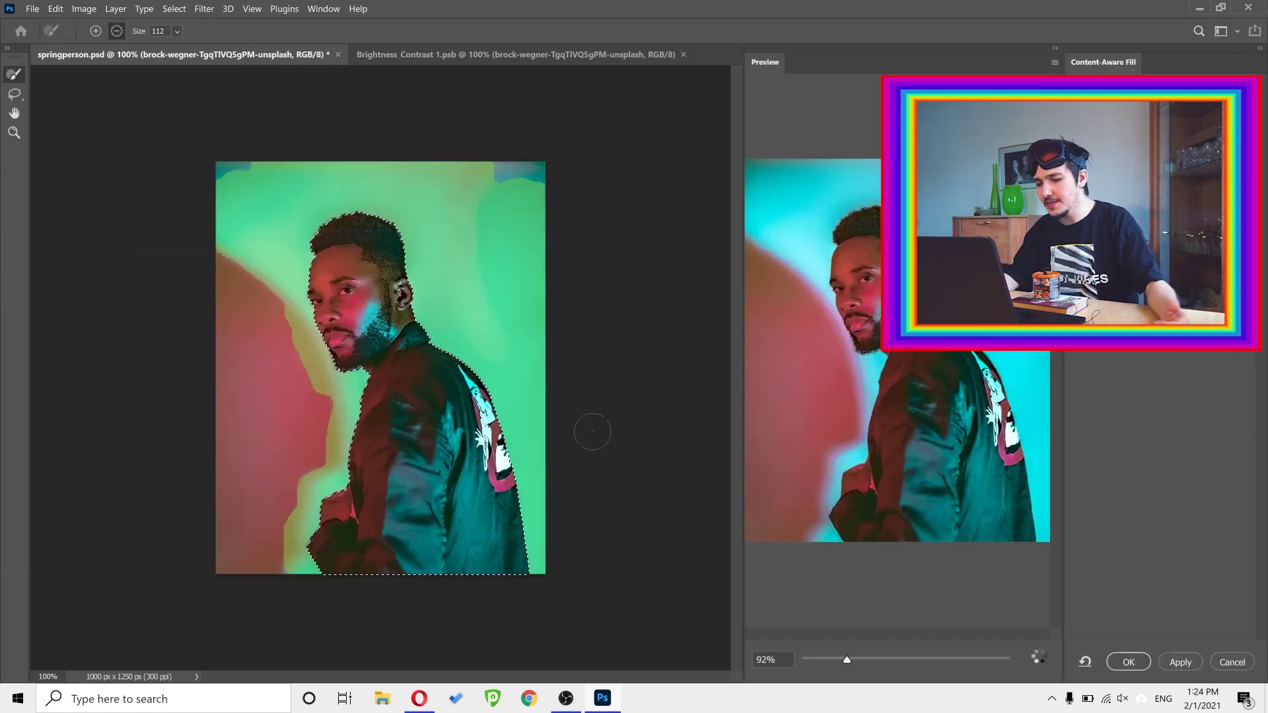
{"action": "left_click", "coordinate": [566, 698]}
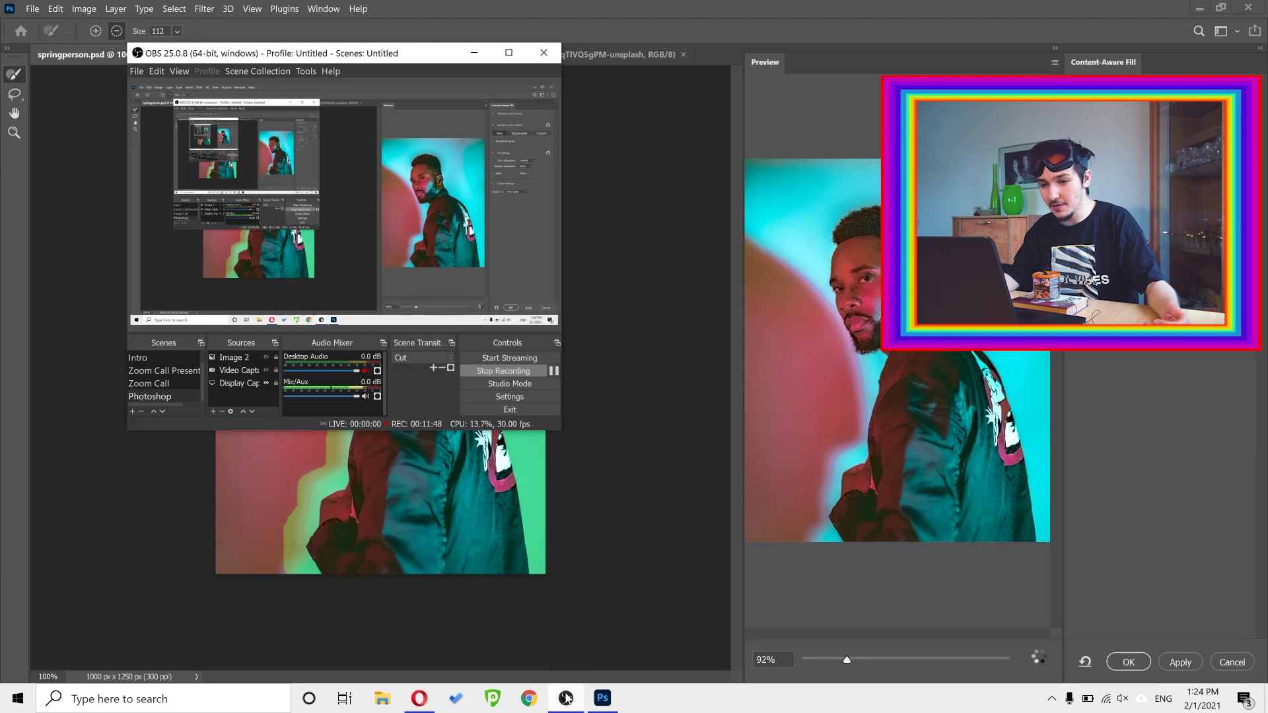
{"action": "left_click", "coordinate": [566, 697]}
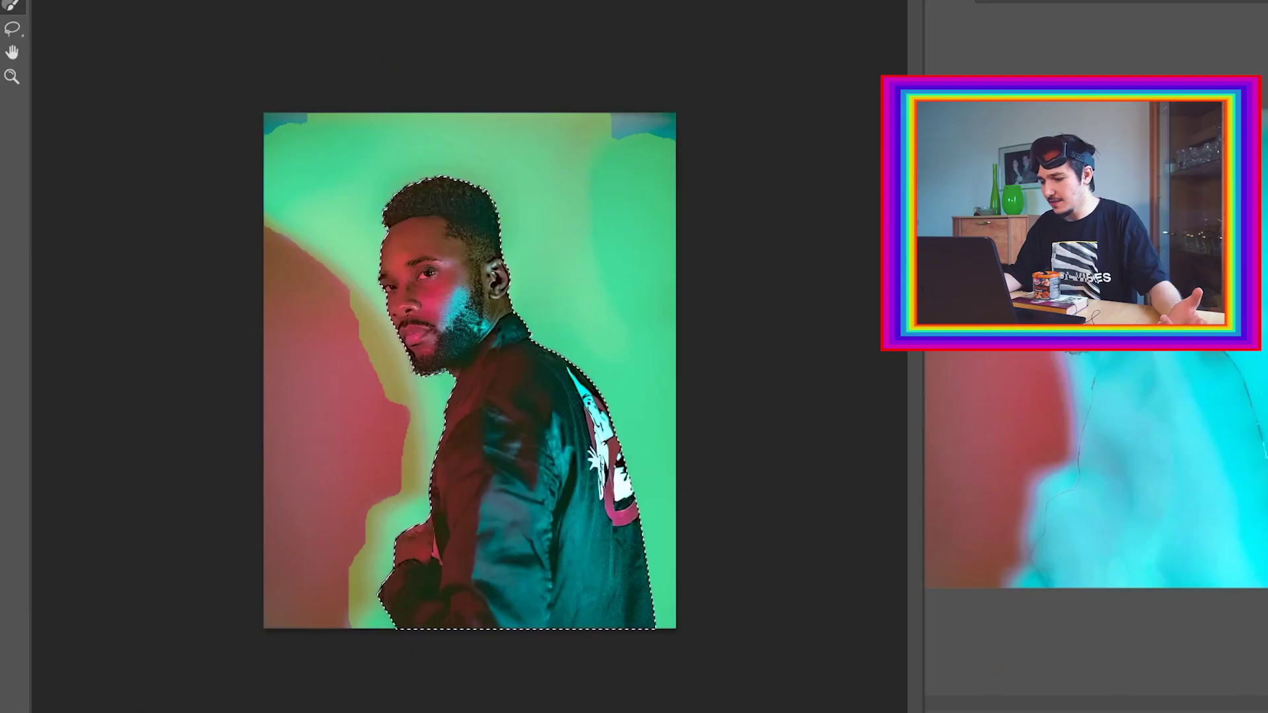
{"action": "key", "text": "Return"}
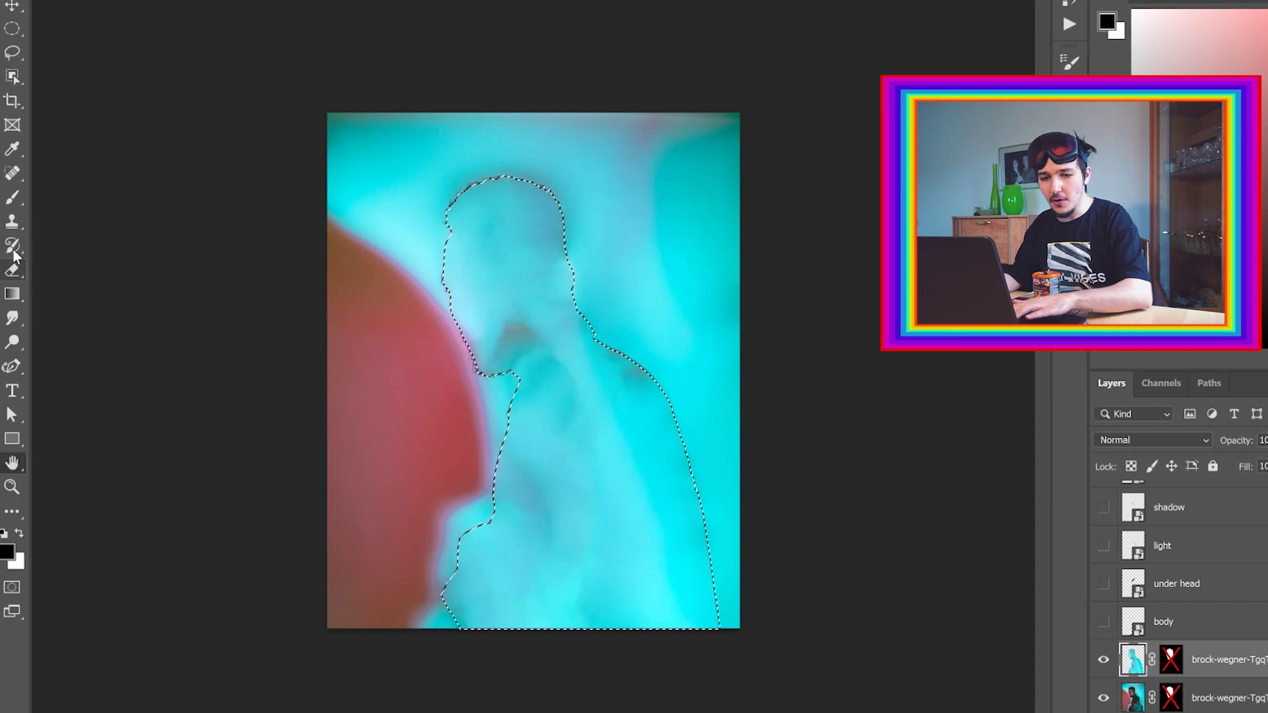
Choose a healing tool for retouching the filled background.
{"action": "left_click", "coordinate": [11, 175]}
{"action": "left_click", "coordinate": [91, 190]}
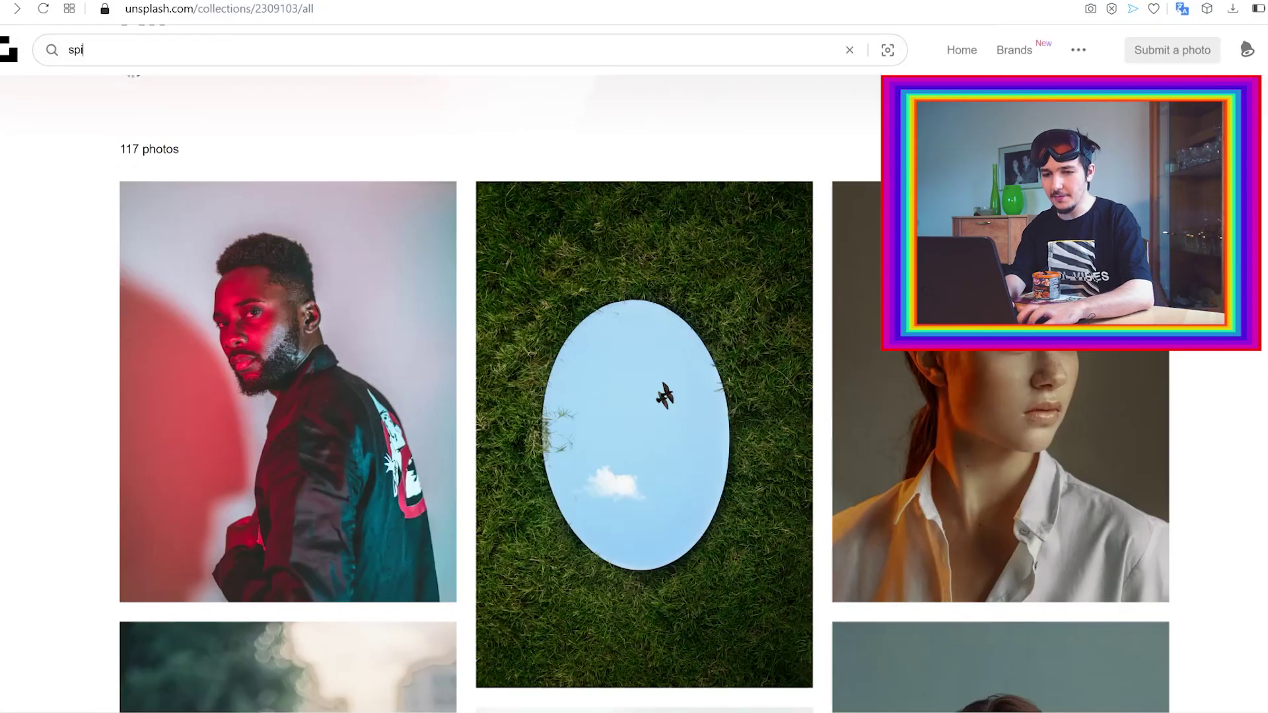
Search Unsplash for "spiral" and browse the photos for a suitable spring image.
{"action": "key", "text": "Return"}
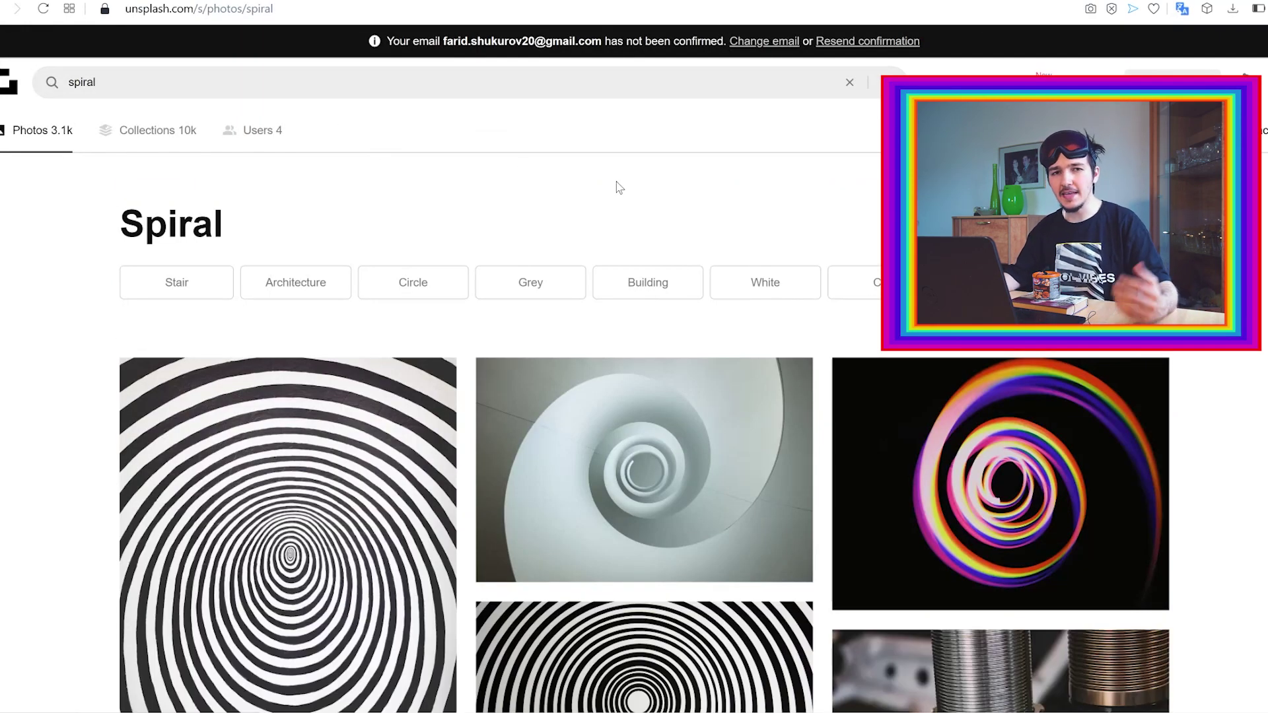
{"action": "scroll", "coordinate": [1222, 376], "scroll_direction": "down", "scroll_amount": 15}
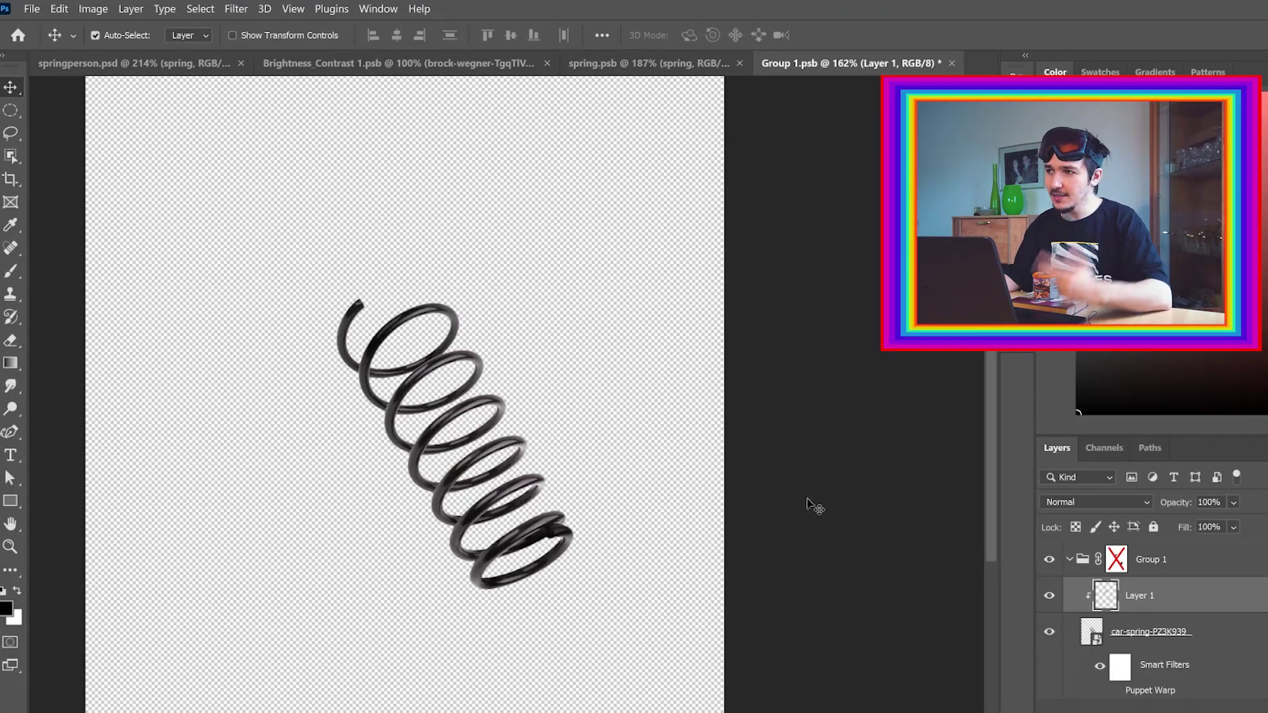
Puppet Warp the car-spring layer, pinning its lower end and middle coils and bending the upper coils.
{"action": "left_click", "coordinate": [59, 9]}
{"action": "left_click", "coordinate": [118, 328]}
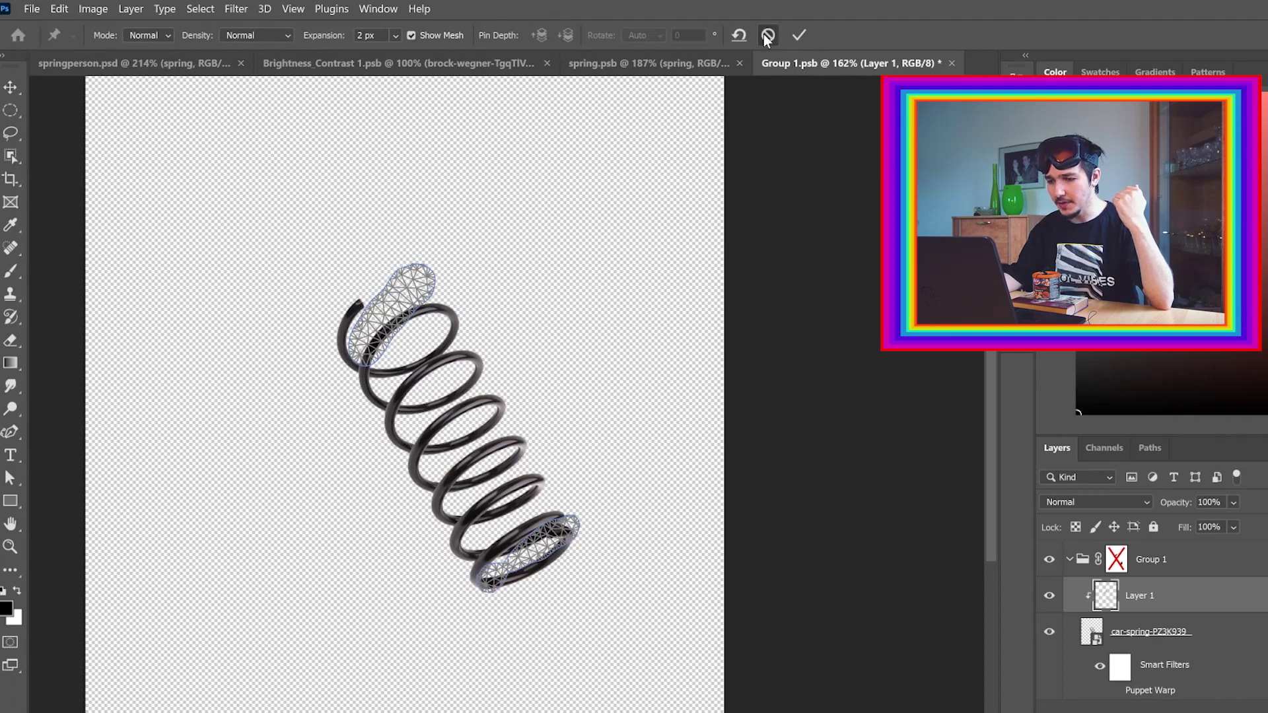
{"action": "left_click", "coordinate": [1166, 645]}
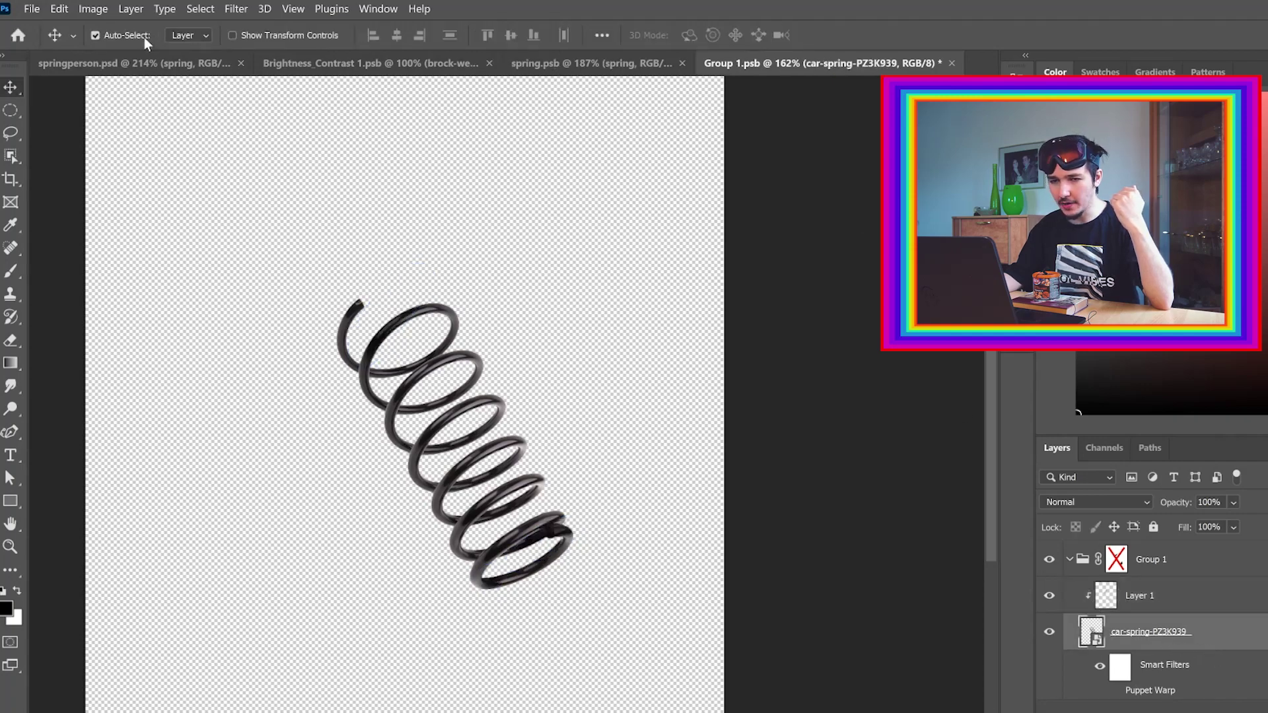
{"action": "left_click", "coordinate": [59, 8]}
{"action": "left_click", "coordinate": [106, 328]}
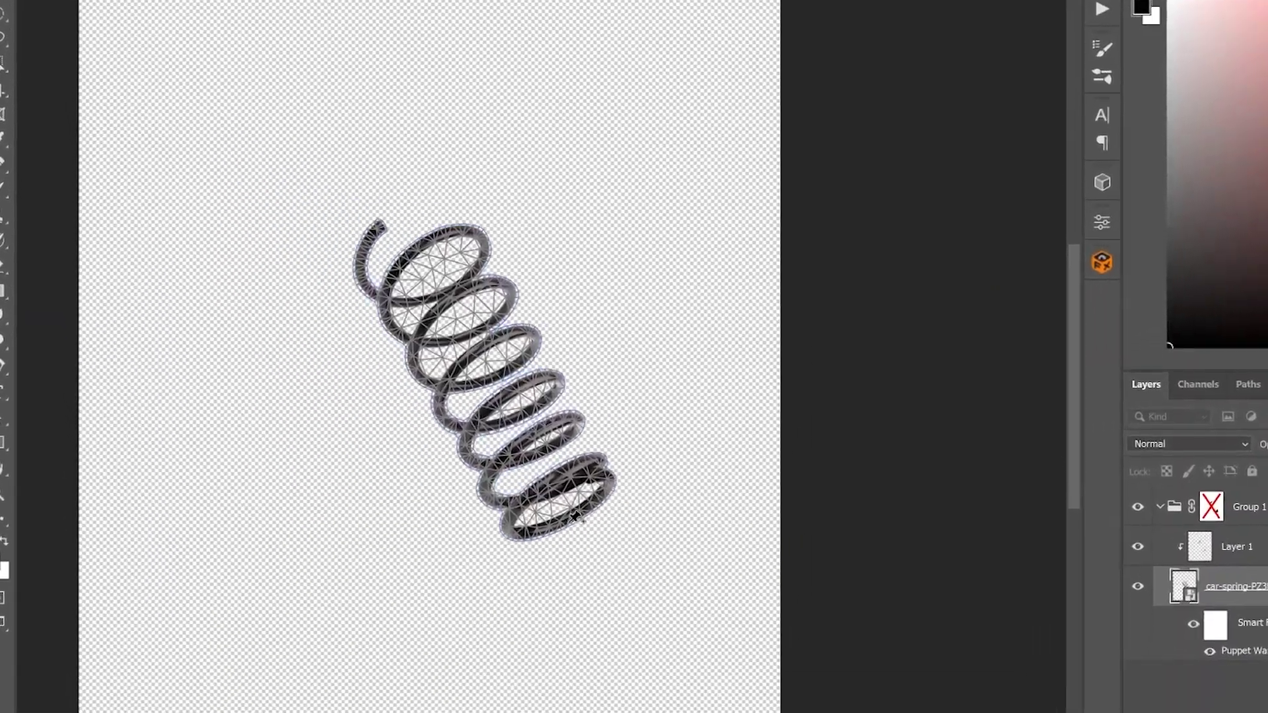
{"action": "left_click", "coordinate": [531, 573]}
{"action": "left_click", "coordinate": [468, 441]}
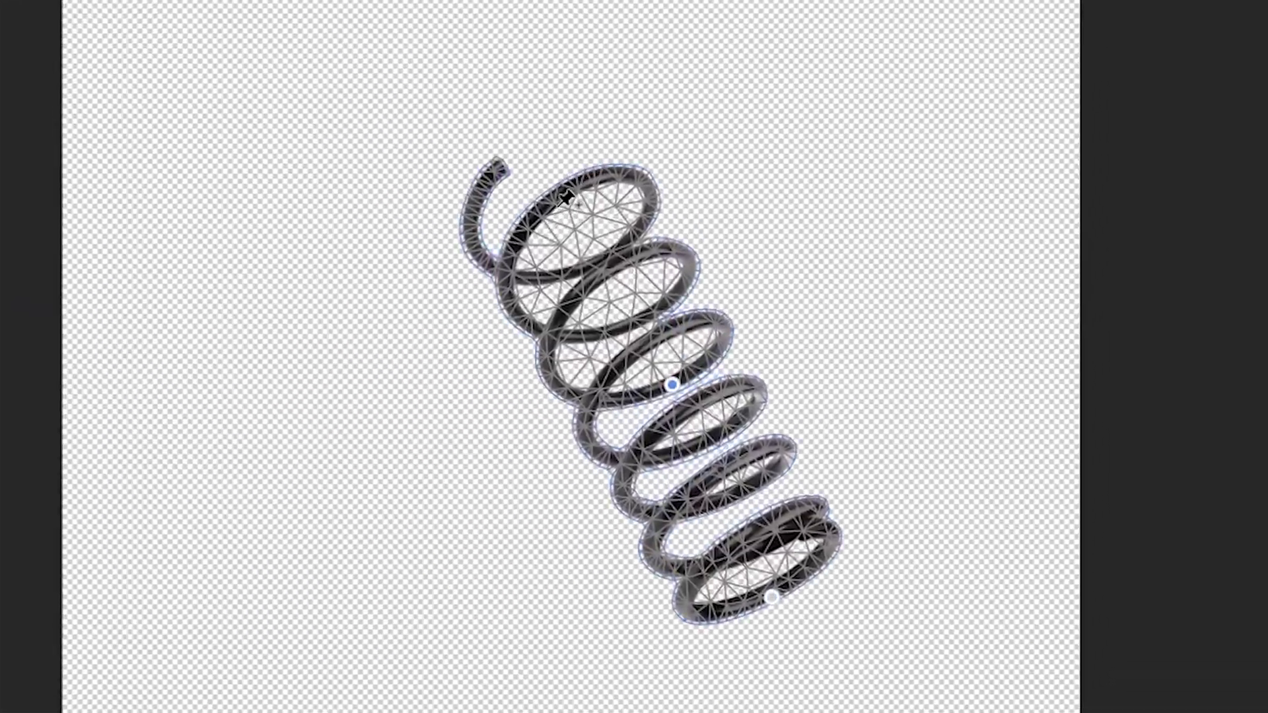
{"action": "left_click_drag", "start_coordinate": [566, 198], "coordinate": [699, 293]}
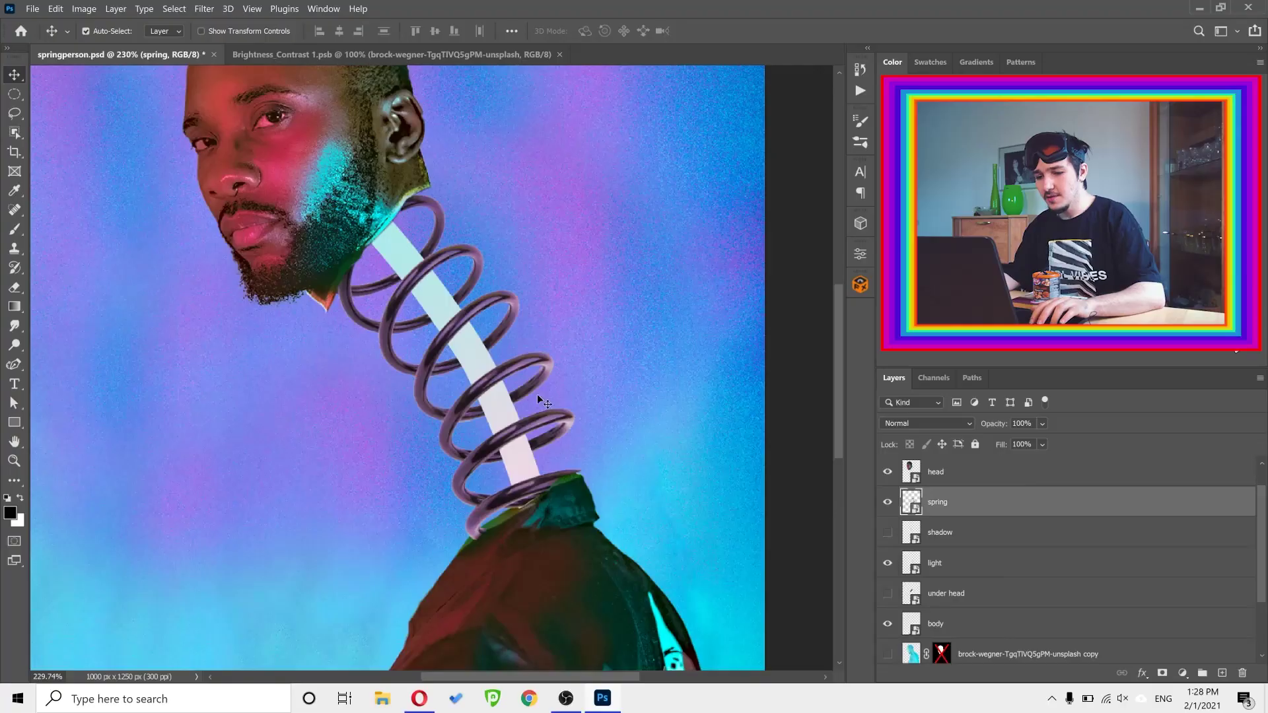
Examine the light rod up close, checking its shading and the shadows where the spring coils cross it.
{"action": "scroll", "coordinate": [466, 327], "scroll_direction": "up", "scroll_amount": 5}
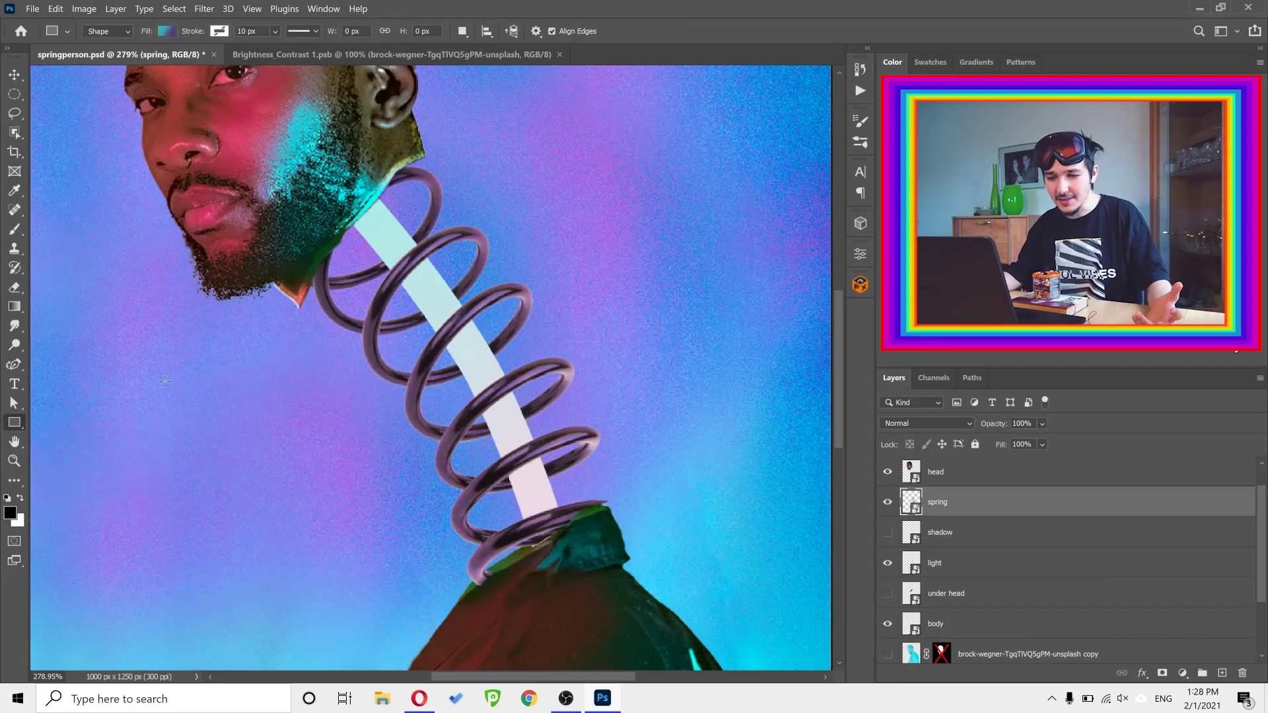
{"action": "left_click_drag", "start_coordinate": [507, 459], "coordinate": [507, 460]}
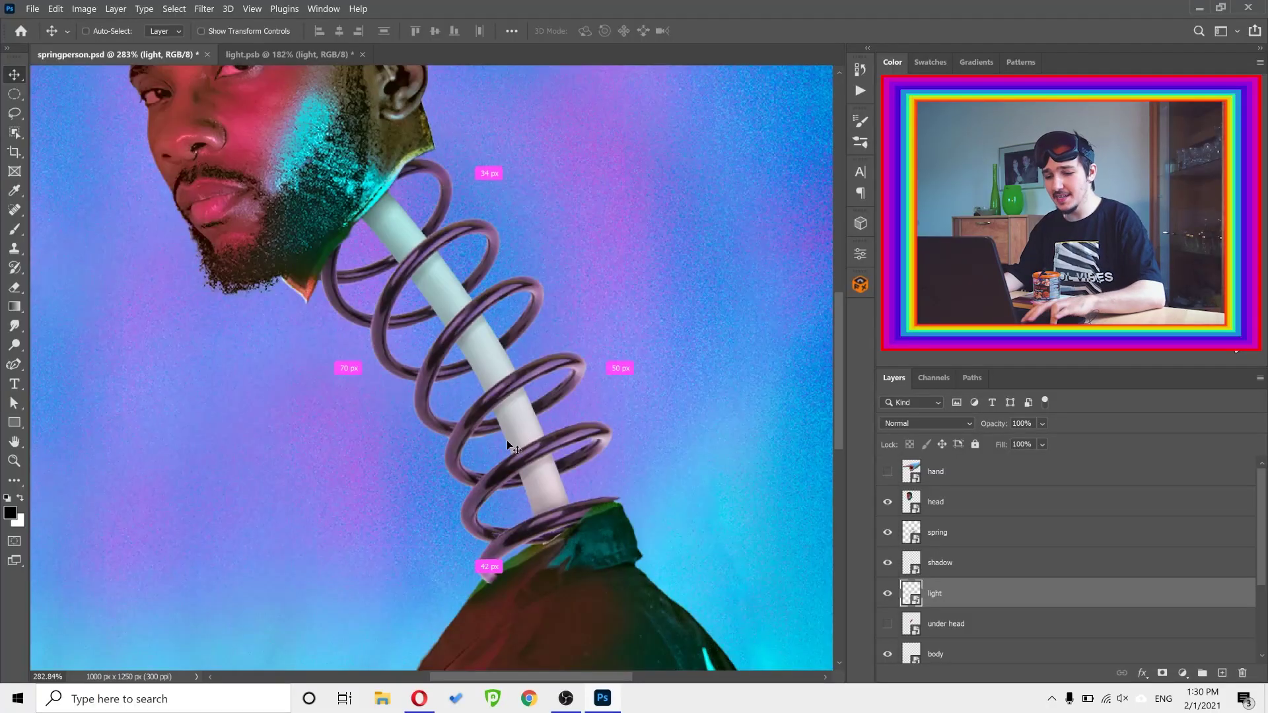
{"action": "left_click_drag", "start_coordinate": [505, 440], "coordinate": [655, 472]}
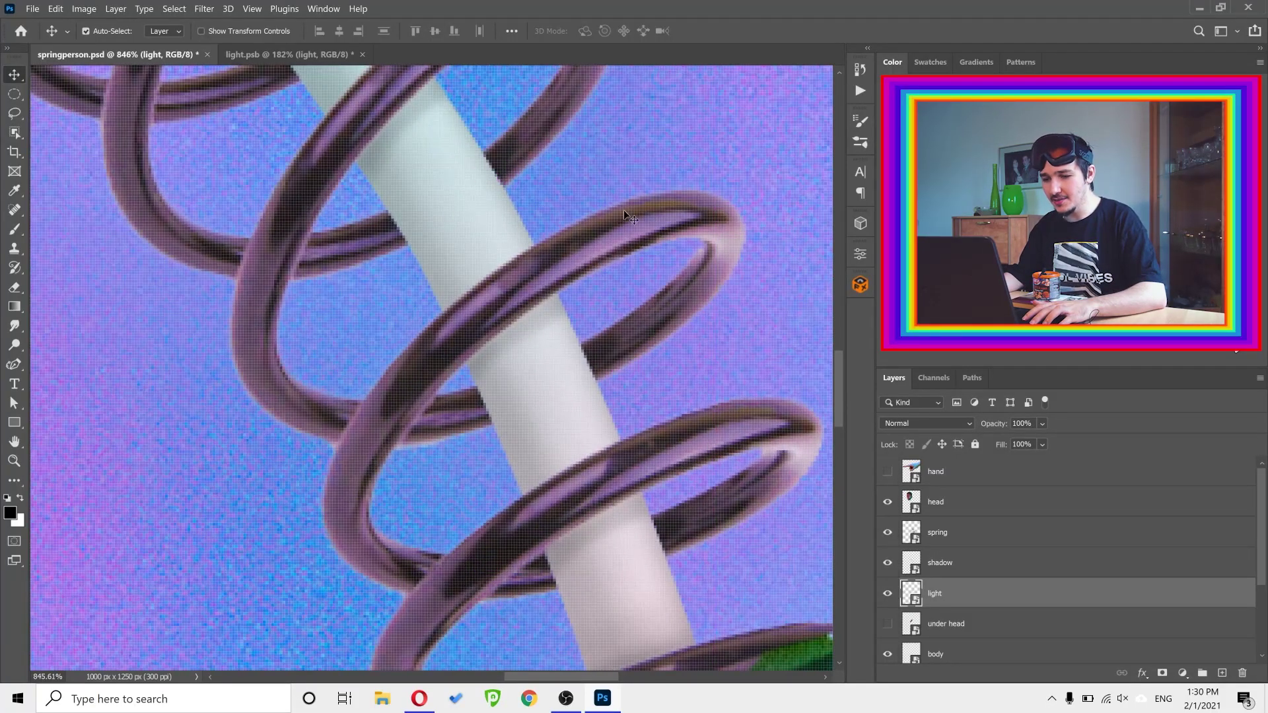
{"action": "left_click_drag", "start_coordinate": [514, 262], "coordinate": [554, 367]}
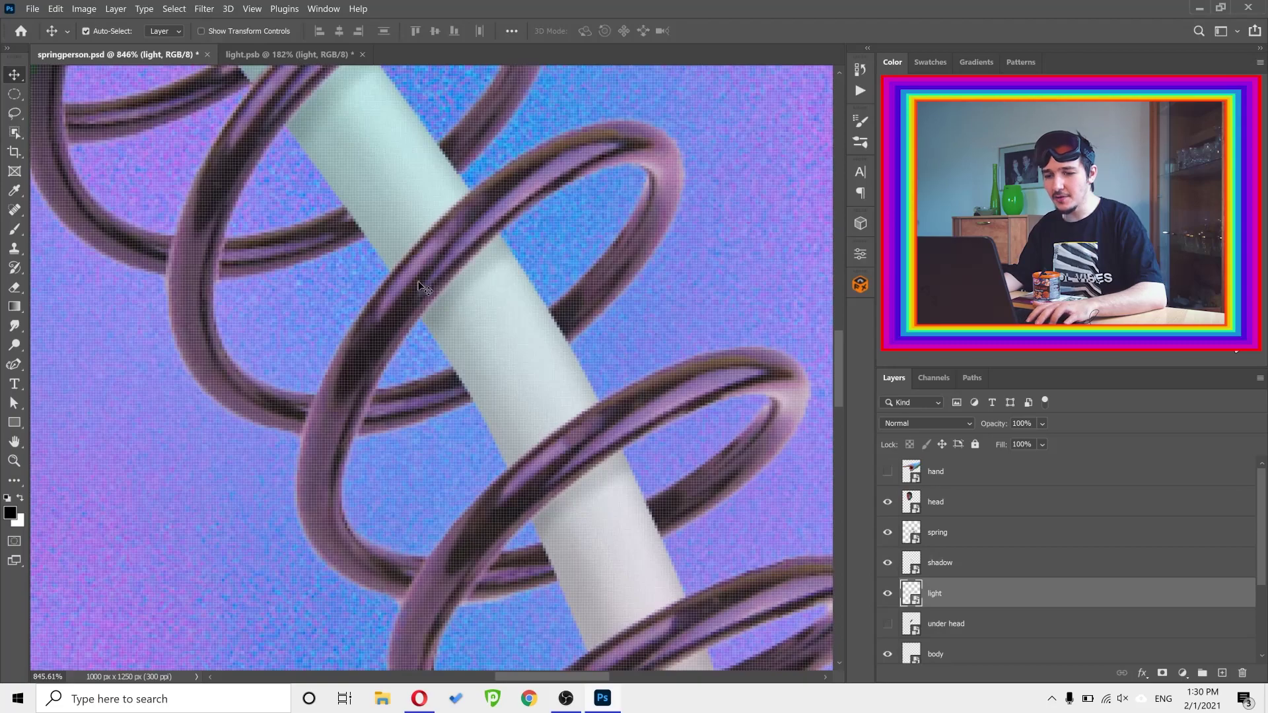
{"action": "left_click_drag", "start_coordinate": [540, 314], "coordinate": [514, 347]}
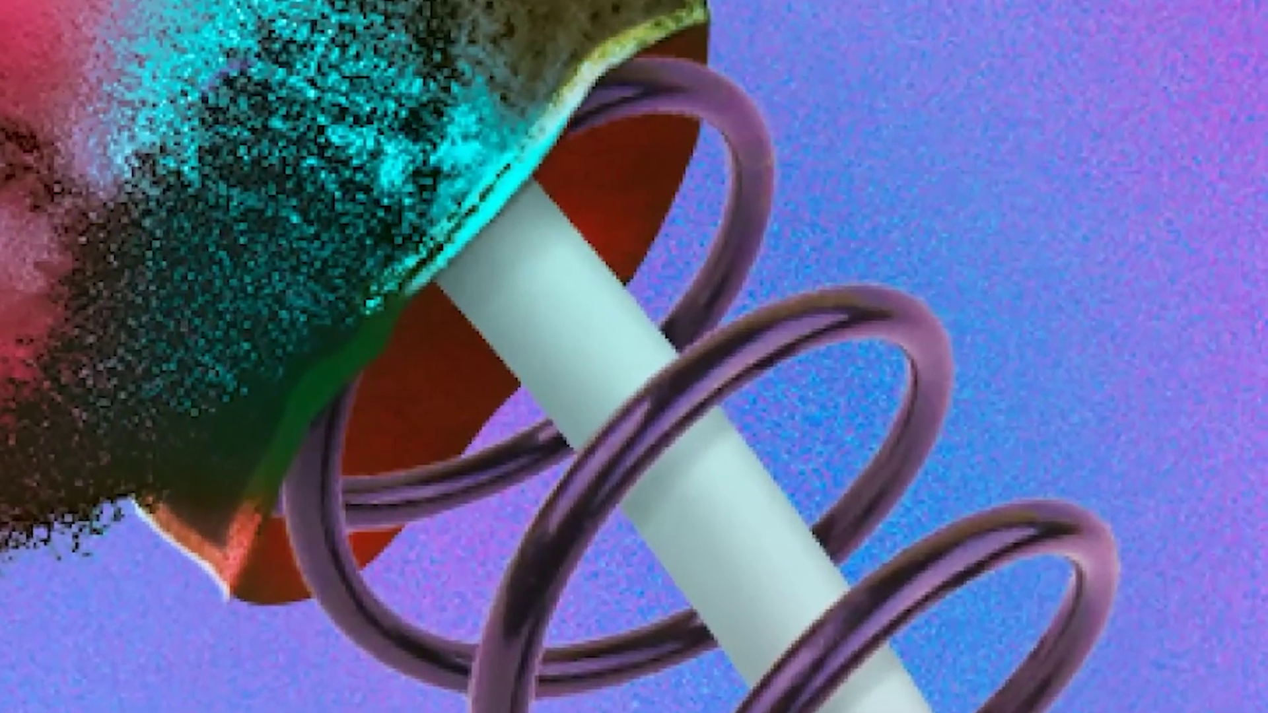
Open the contents of the under head layer and examine the dark shape with its clipped Layer 1.
{"action": "left_click", "coordinate": [382, 240]}
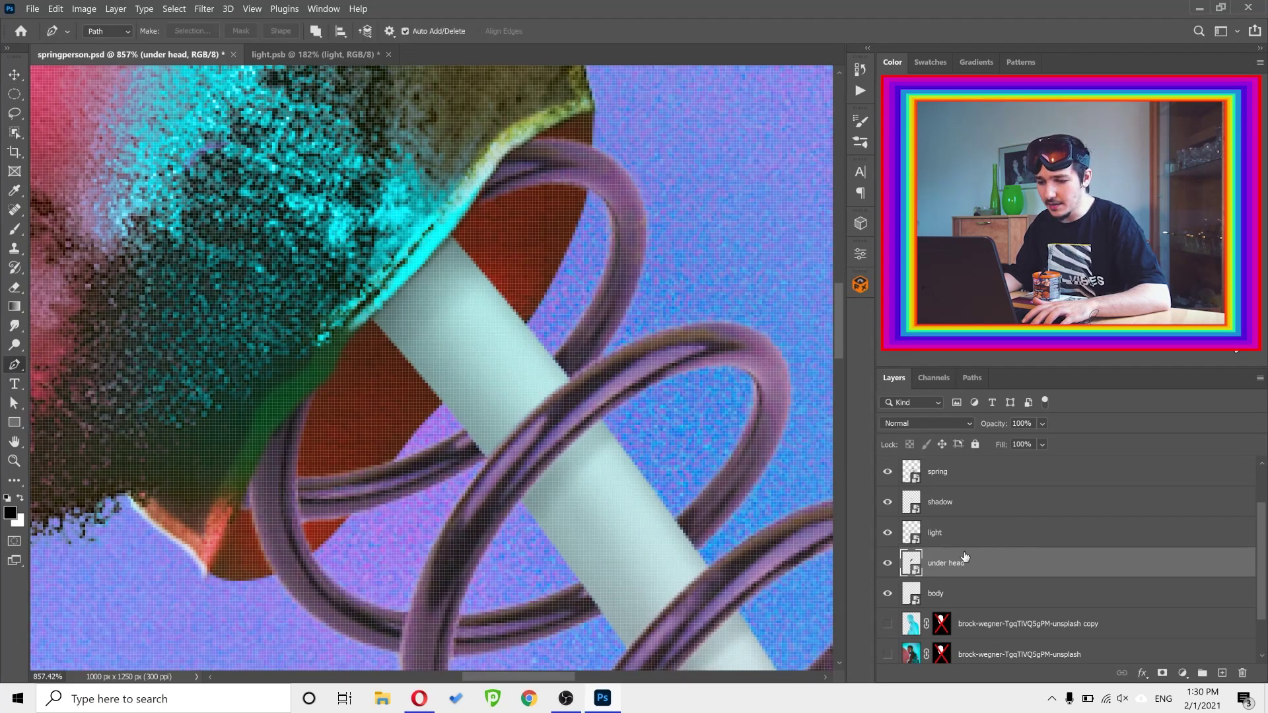
{"action": "double_click", "coordinate": [913, 565]}
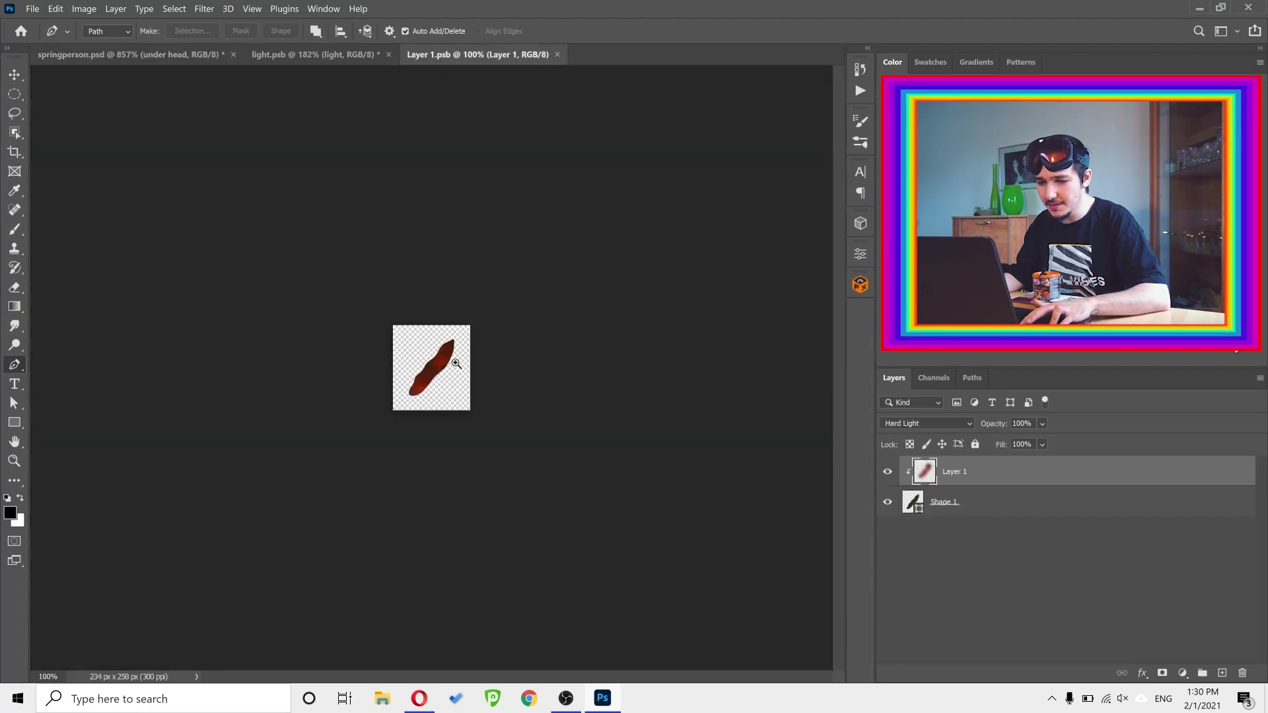
{"action": "scroll", "coordinate": [469, 361], "scroll_direction": "up", "scroll_amount": 4}
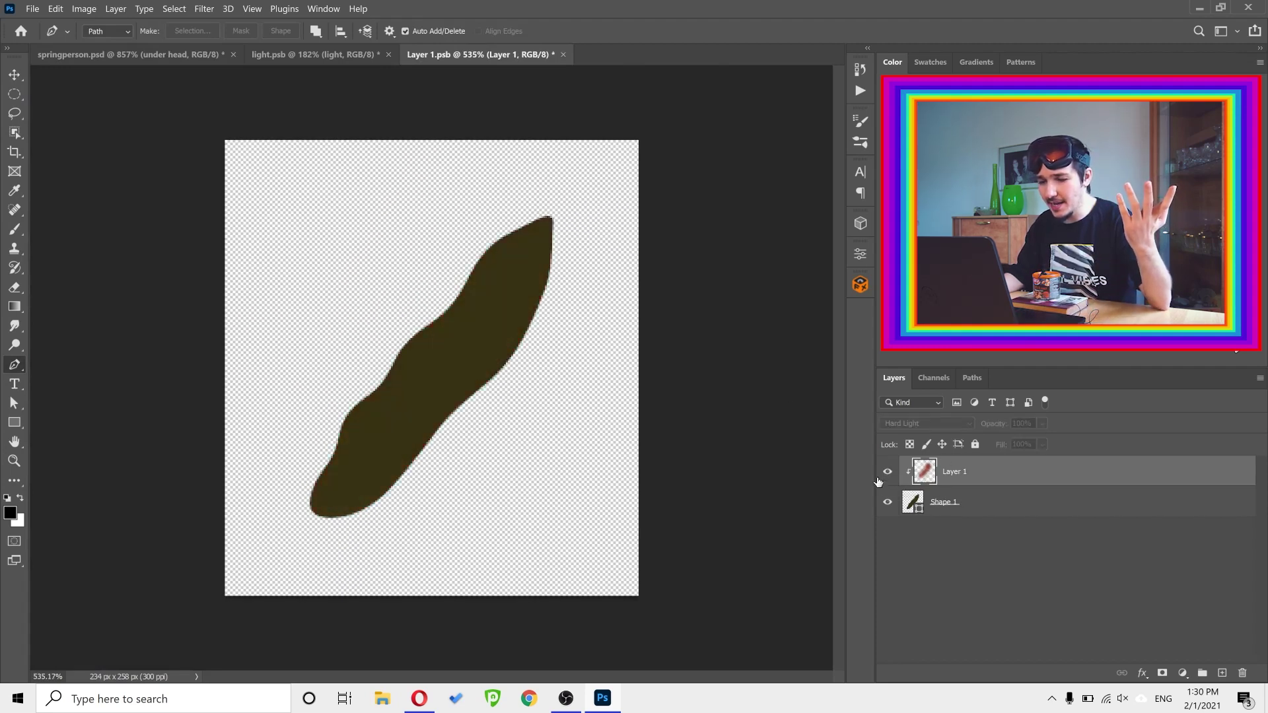
Return to the springperson.psd document and choose the Clone Stamp Tool while focusing on the jaw and neck opening.
{"action": "left_click", "coordinate": [164, 59]}
{"action": "left_click_drag", "start_coordinate": [132, 99], "coordinate": [708, 398]}
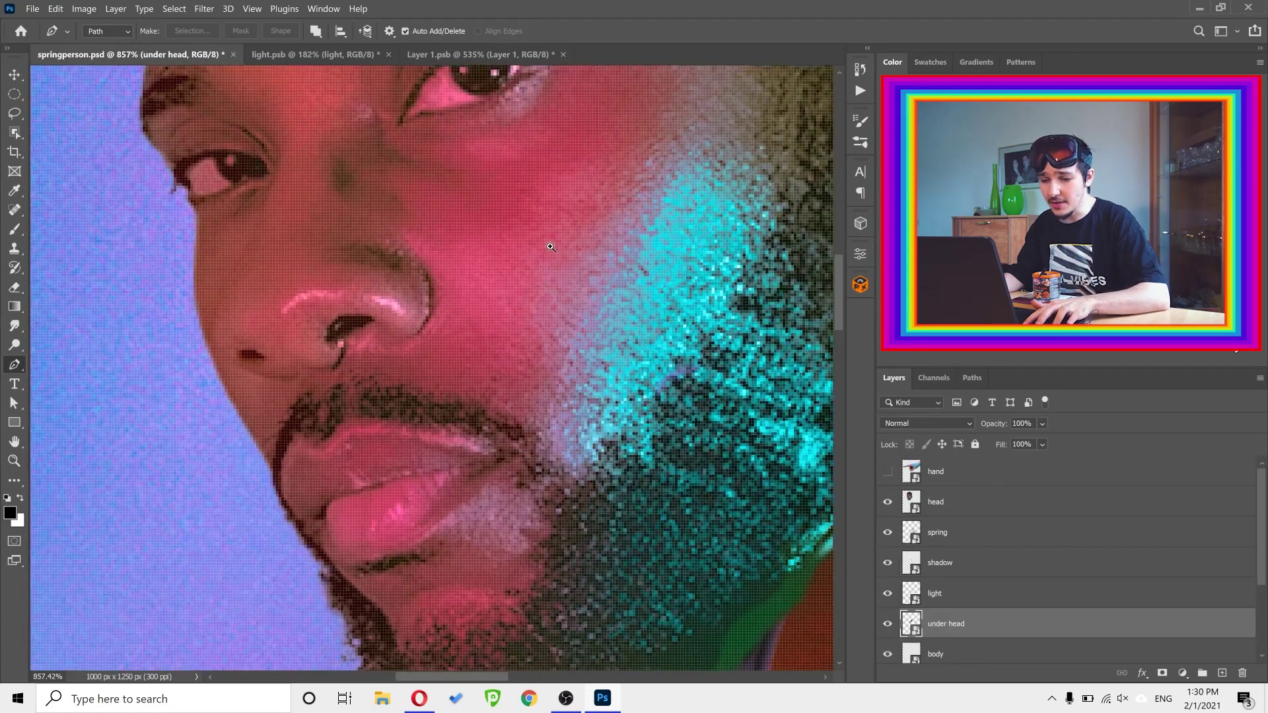
{"action": "scroll", "coordinate": [561, 250], "scroll_direction": "down", "scroll_amount": 4}
{"action": "left_click_drag", "start_coordinate": [602, 277], "coordinate": [538, 284]}
{"action": "left_click", "coordinate": [519, 317]}
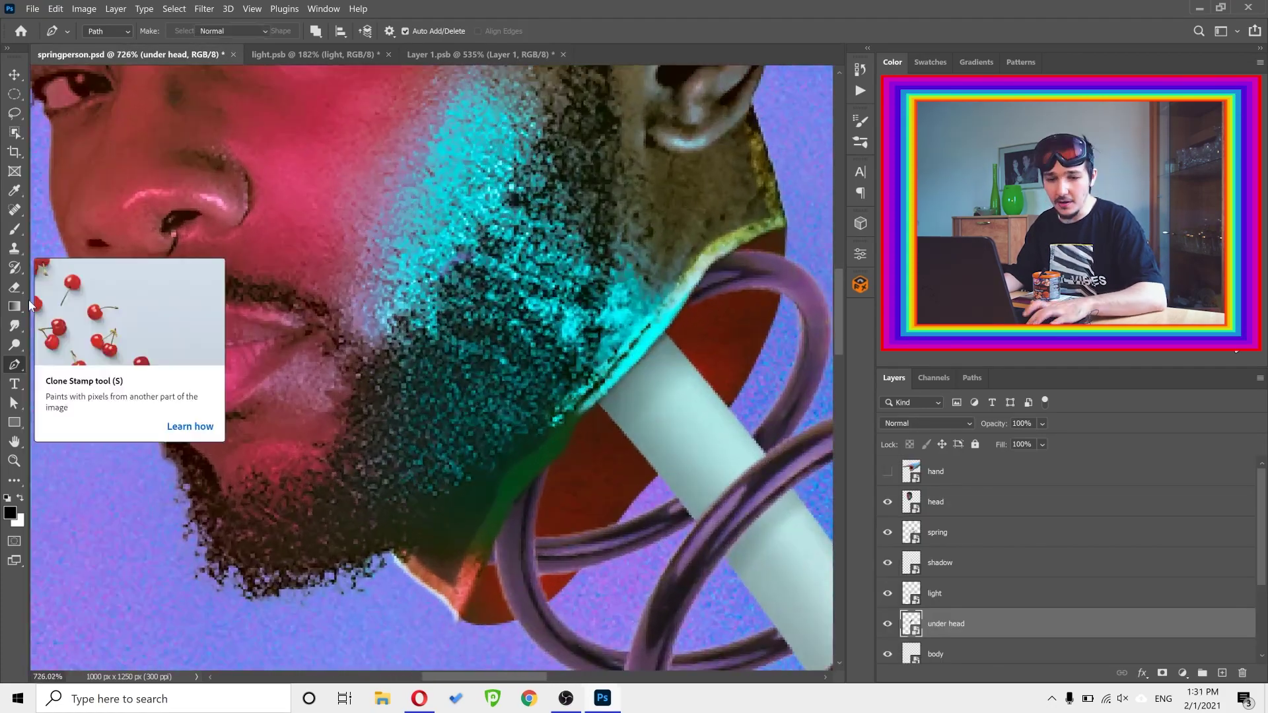
{"action": "left_click", "coordinate": [14, 248]}
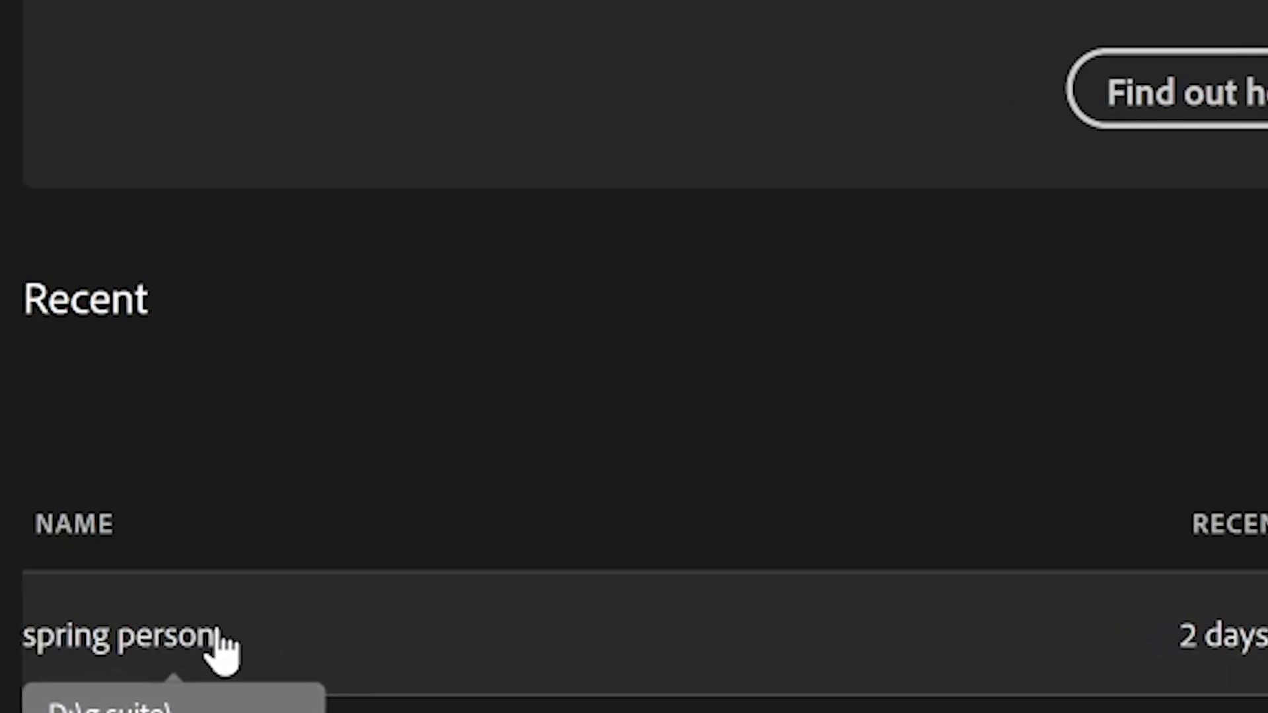
Switch to After Effects, open the recent project spring person, and frame the springperson composition in the viewer.
{"action": "left_click", "coordinate": [222, 650]}
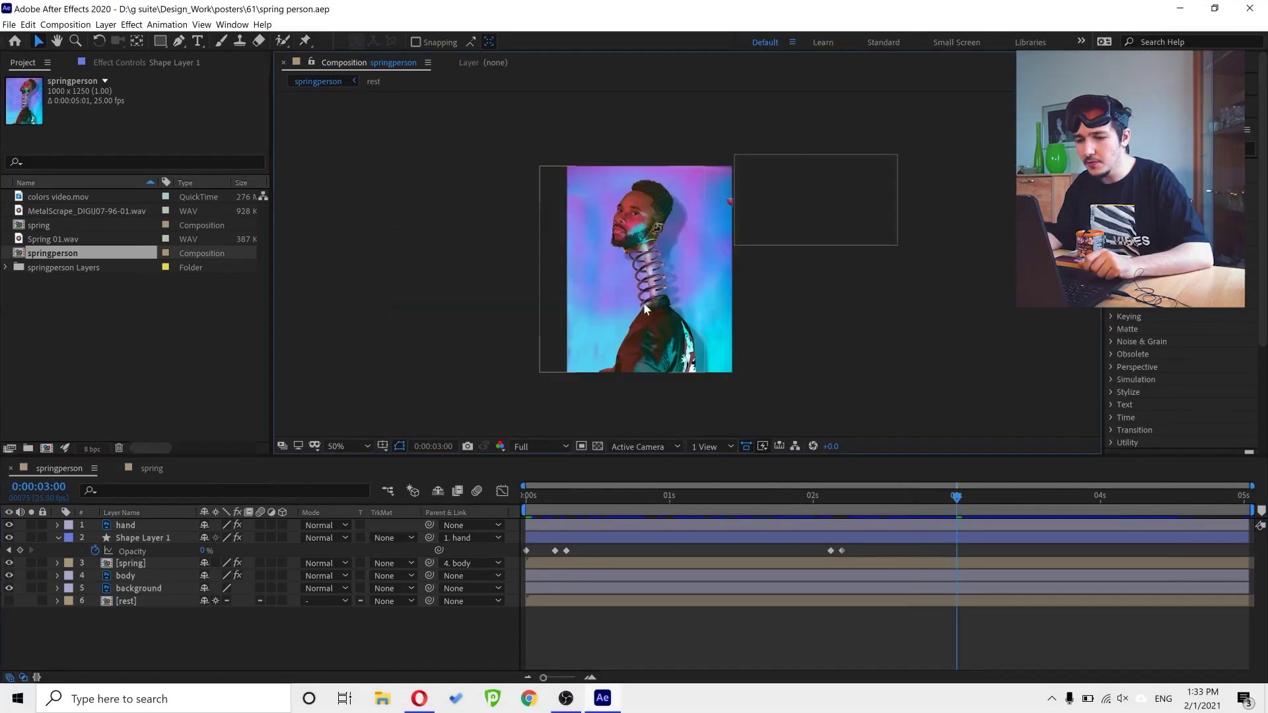
{"action": "key", "text": "slash"}
{"action": "mouse_move", "coordinate": [628, 240]}
{"action": "left_mouse_down"}
{"action": "mouse_move", "coordinate": [651, 174]}
{"action": "mouse_move", "coordinate": [634, 260]}
{"action": "left_mouse_up"}
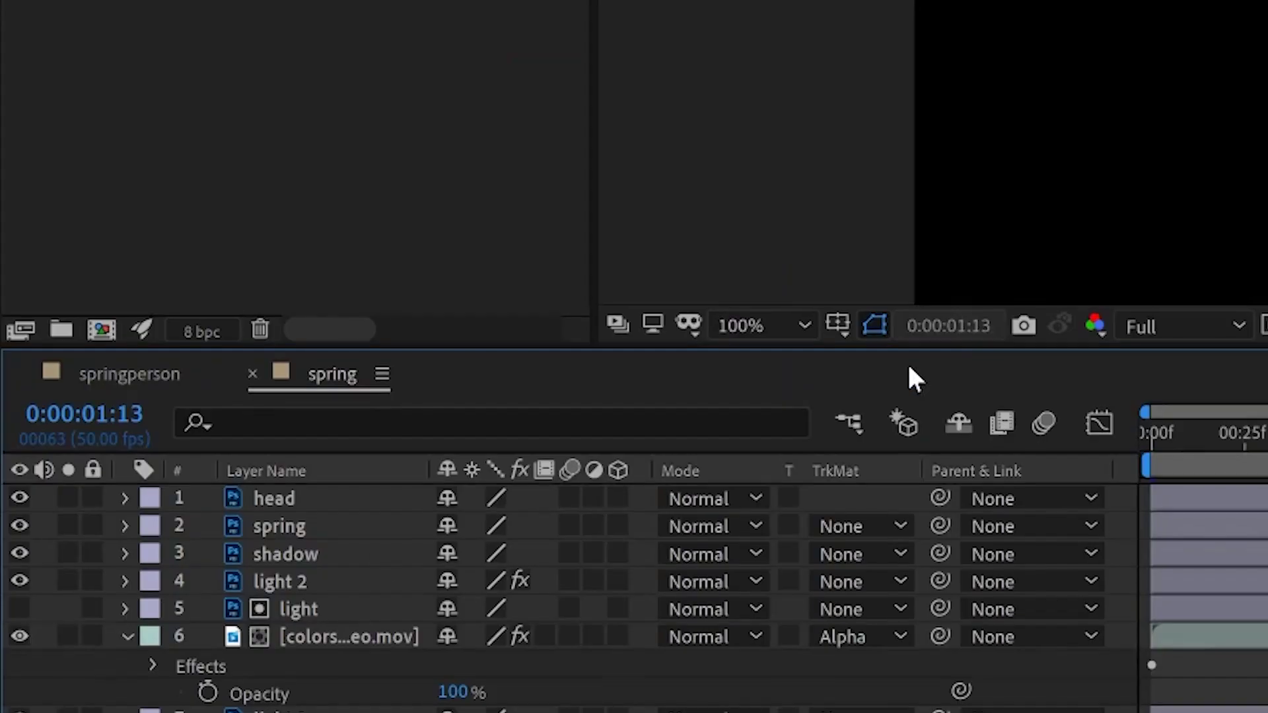
Inspect the spring, shadow and light 2 layers in the spring composition, focusing on the glowing rod.
{"action": "left_click", "coordinate": [280, 468]}
{"action": "left_click", "coordinate": [284, 499]}
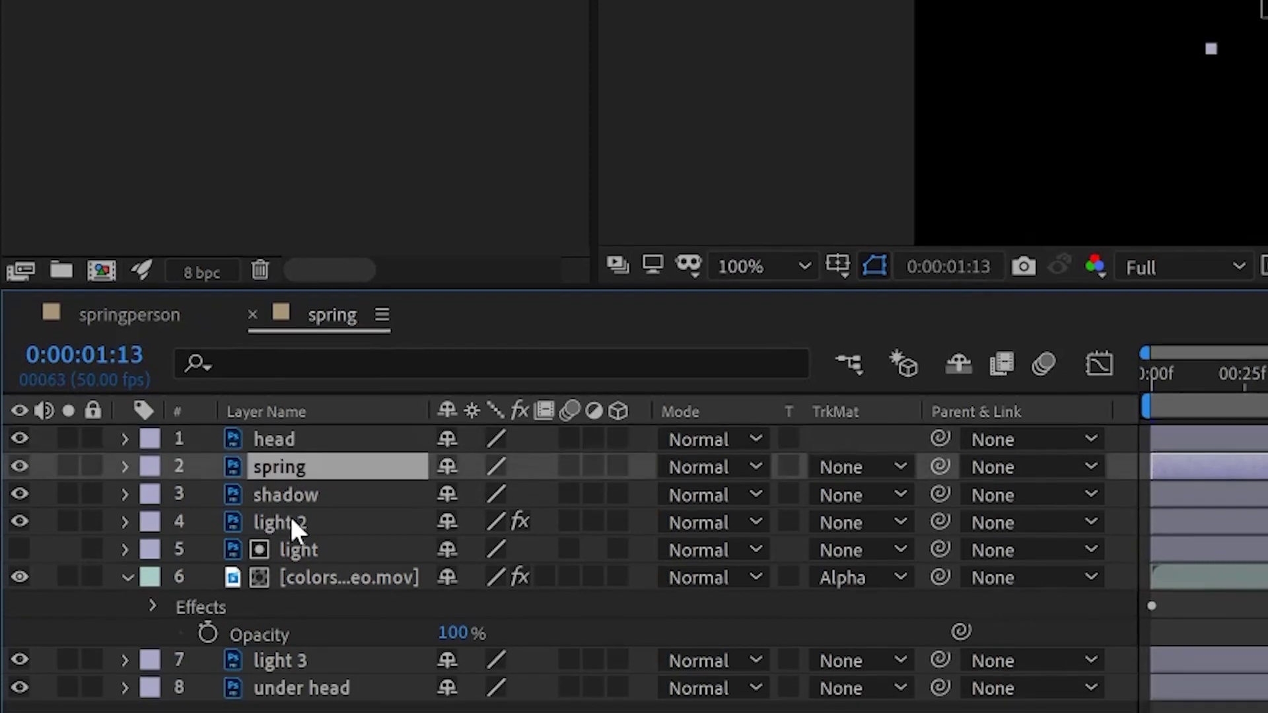
{"action": "left_click", "coordinate": [285, 526]}
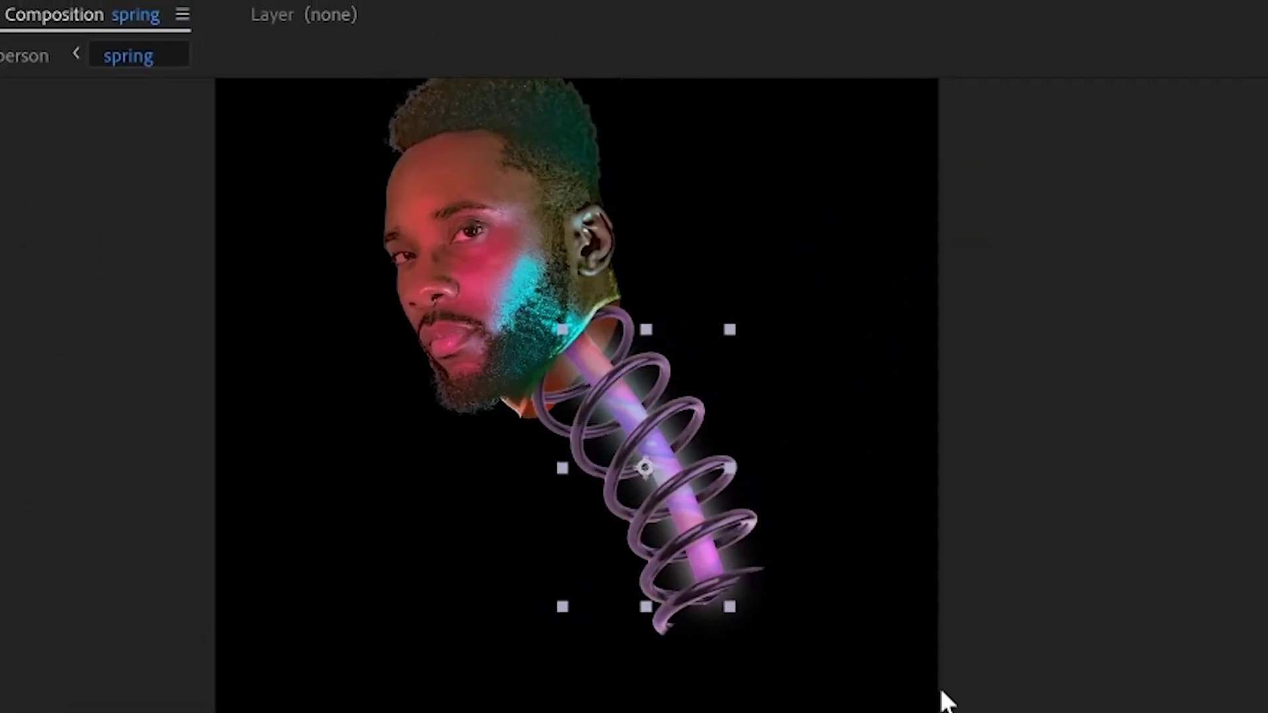
{"action": "scroll", "coordinate": [672, 331], "scroll_direction": "up", "scroll_amount": 4}
{"action": "scroll", "coordinate": [675, 342], "scroll_direction": "down", "scroll_amount": 2}
{"action": "left_click_drag", "start_coordinate": [746, 305], "coordinate": [777, 268]}
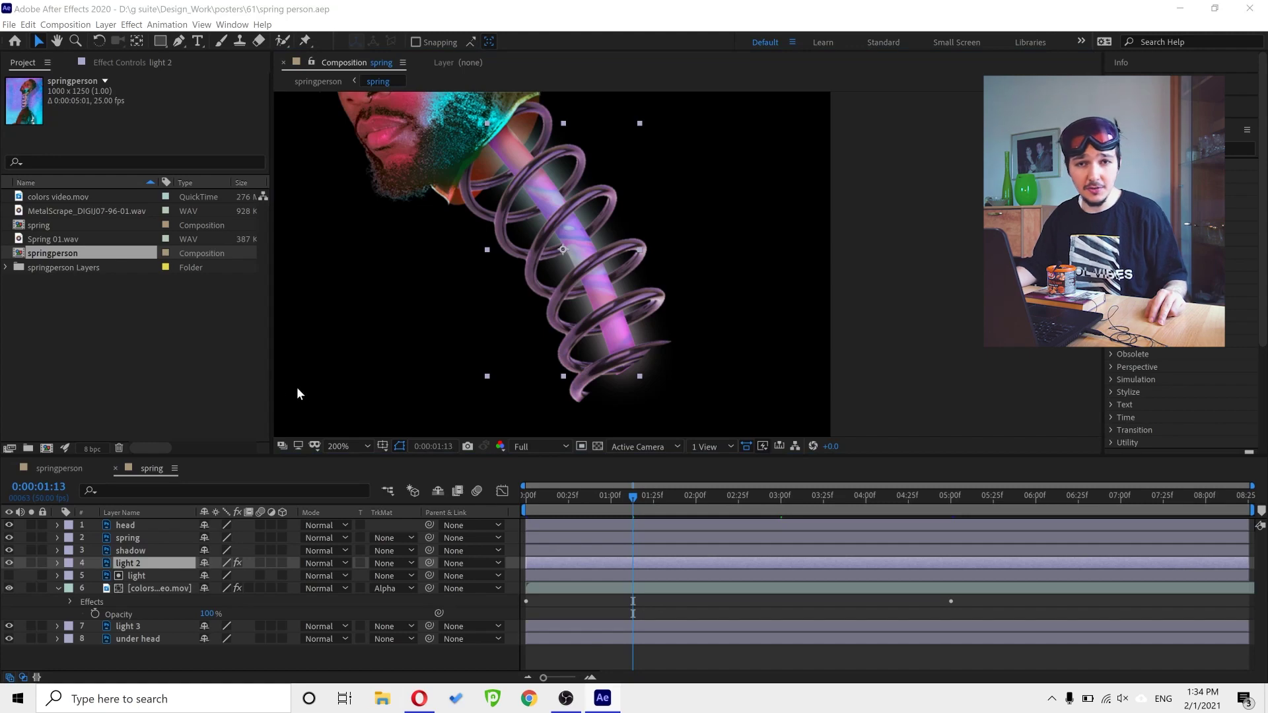
Preview the liquid colours video from its folder, scrub ahead to about 0:07, and close the player.
{"action": "key", "text": "super+e"}
{"action": "double_click", "coordinate": [687, 315]}
{"action": "left_click_drag", "start_coordinate": [342, 600], "coordinate": [490, 600]}
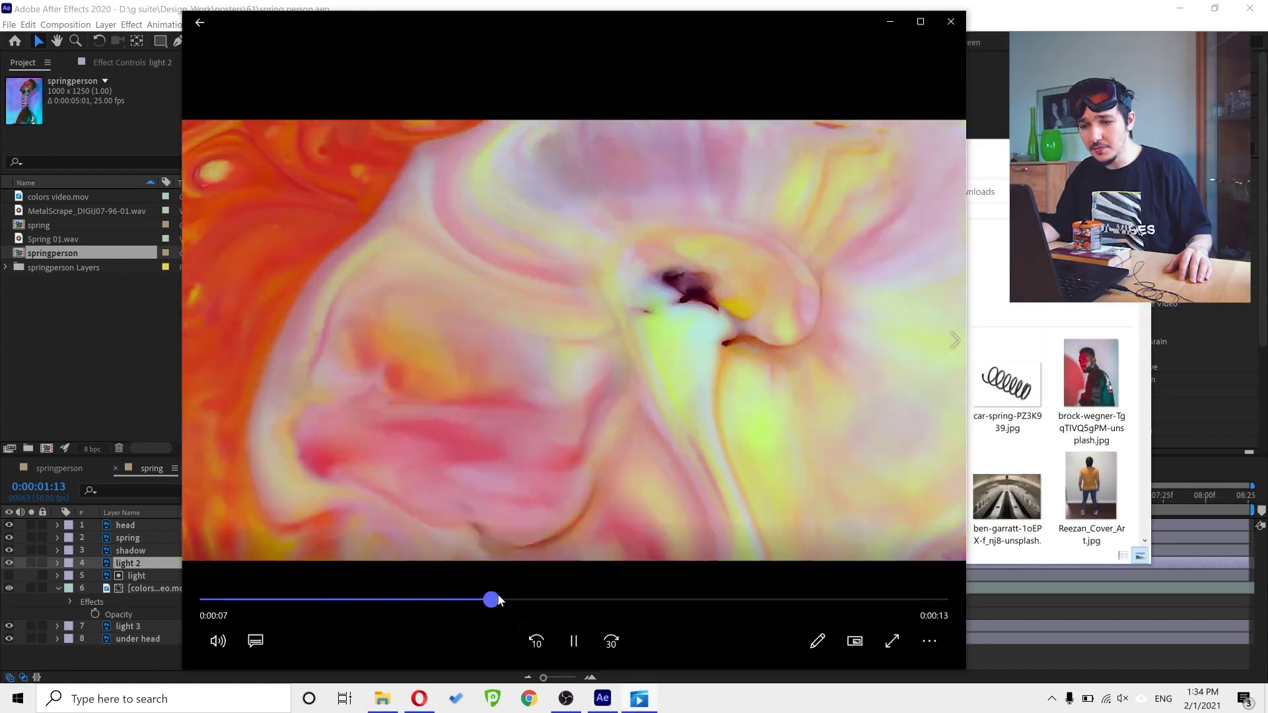
{"action": "left_click", "coordinate": [951, 21]}
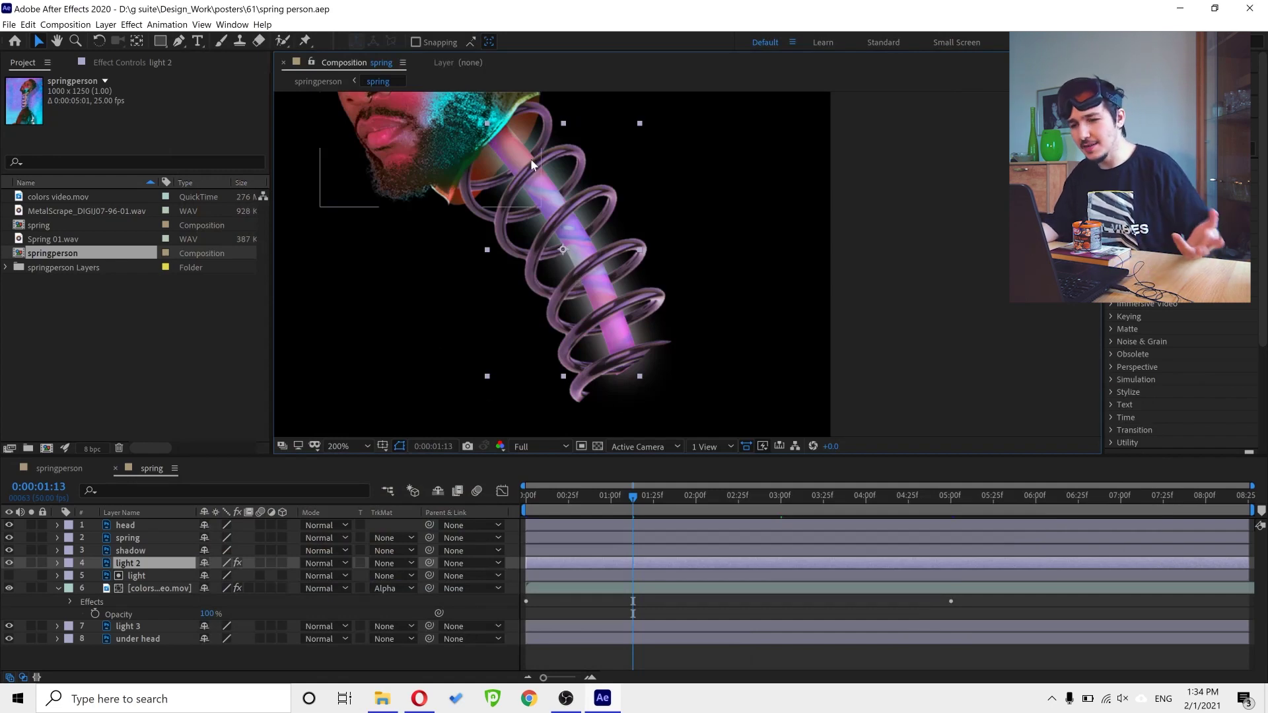
Set the colors video layer's track matte to Alpha Matte "light" and scrub the timeline to check the moving colours.
{"action": "key", "text": "ctrl+z"}
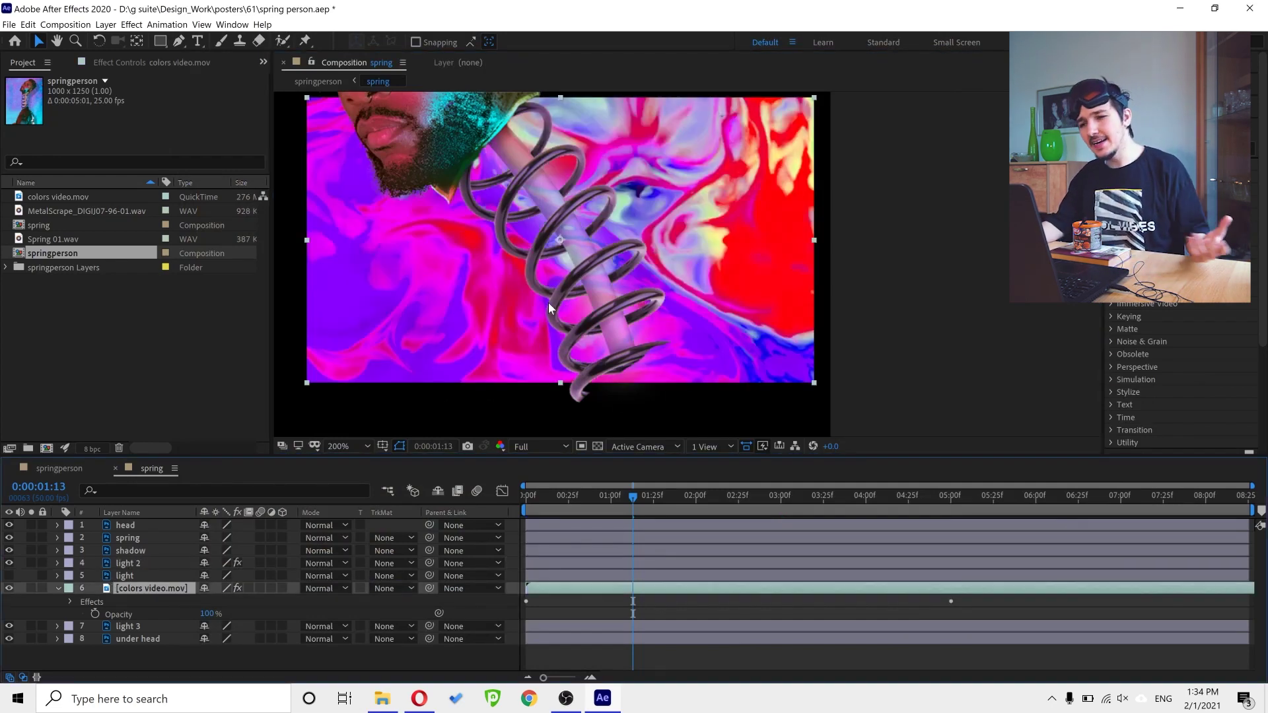
{"action": "left_click_drag", "start_coordinate": [592, 202], "coordinate": [592, 219]}
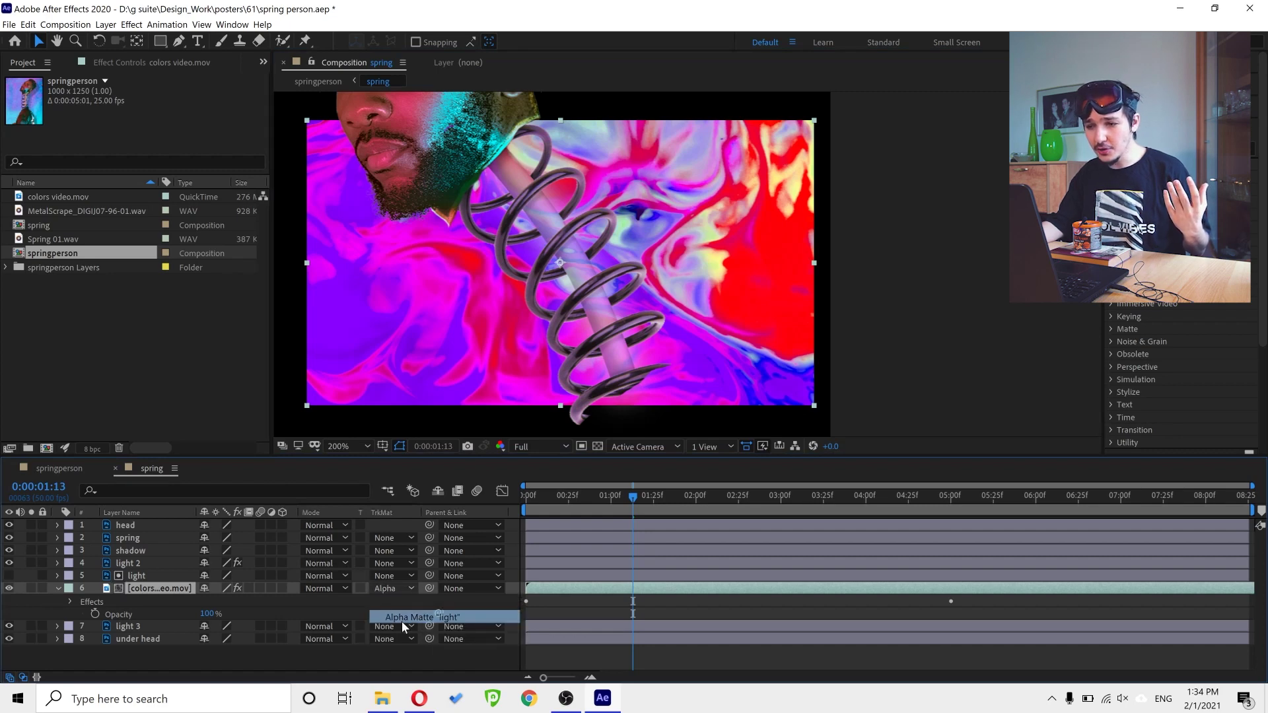
{"action": "left_click", "coordinate": [422, 616]}
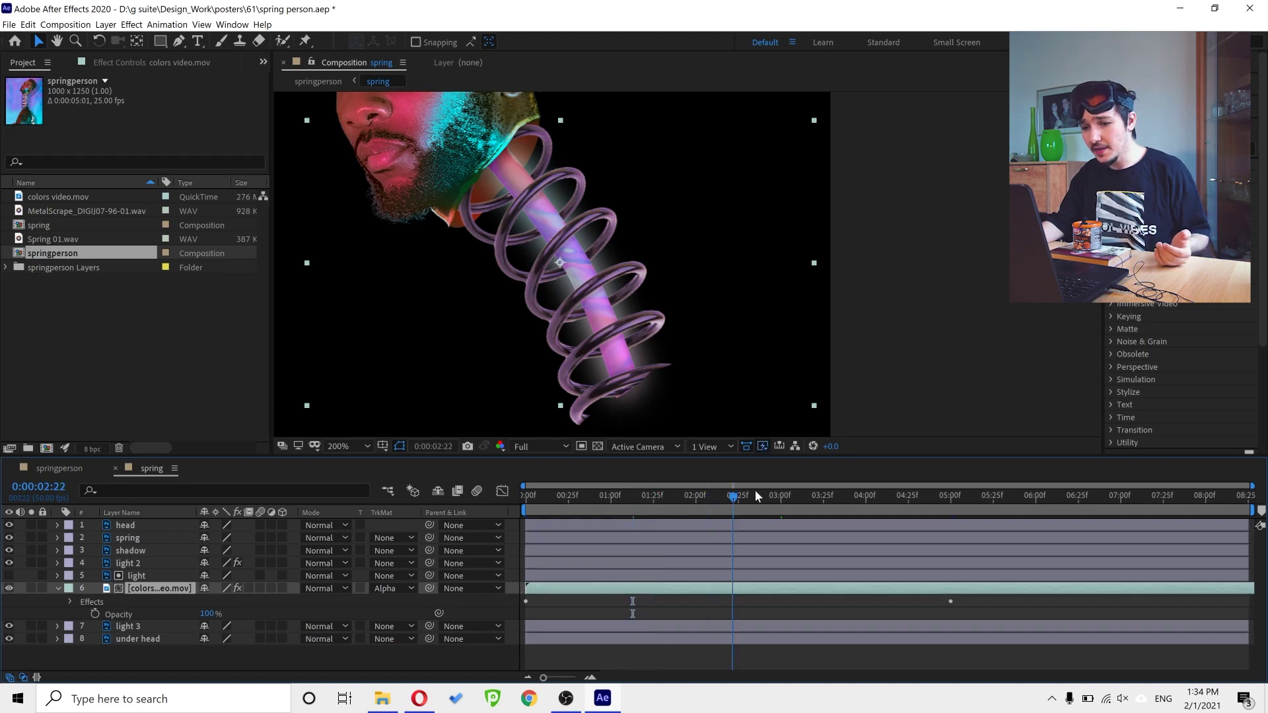
{"action": "left_click_drag", "start_coordinate": [783, 496], "coordinate": [842, 496]}
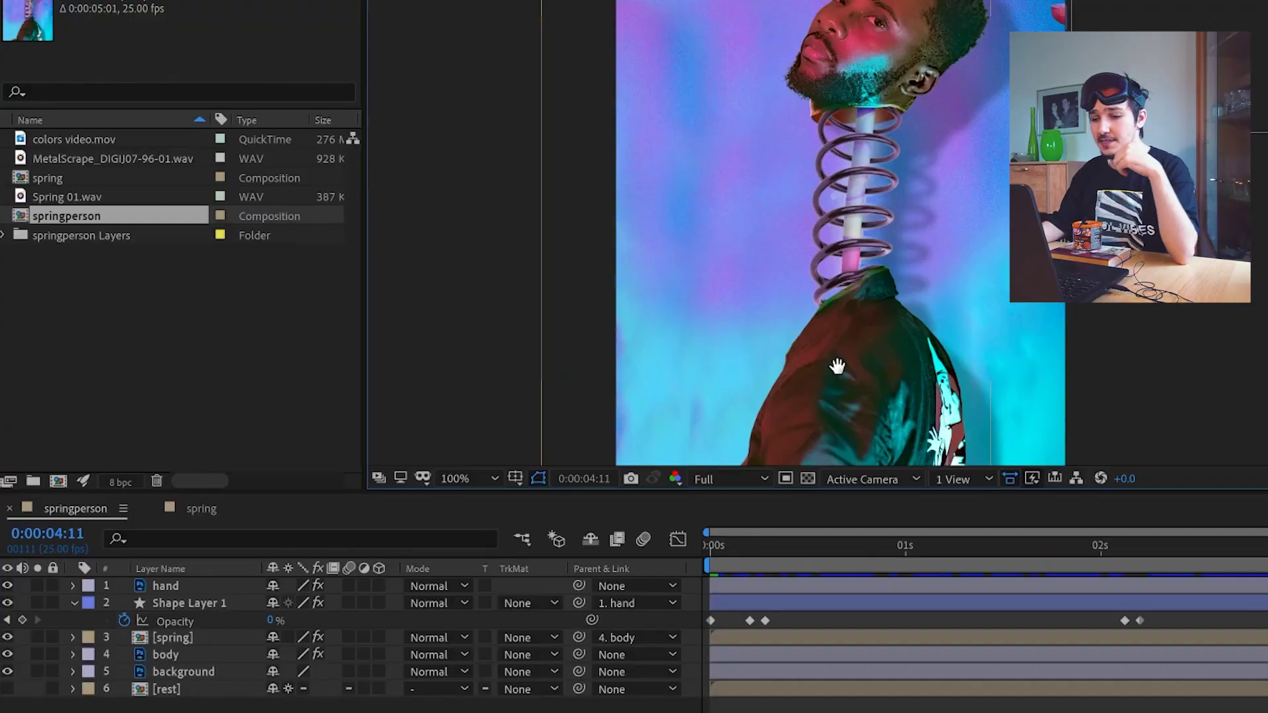
Toggle the visibility of the body, background and spring layers in the springperson composition to check what each contains.
{"action": "left_click_drag", "start_coordinate": [836, 366], "coordinate": [834, 367]}
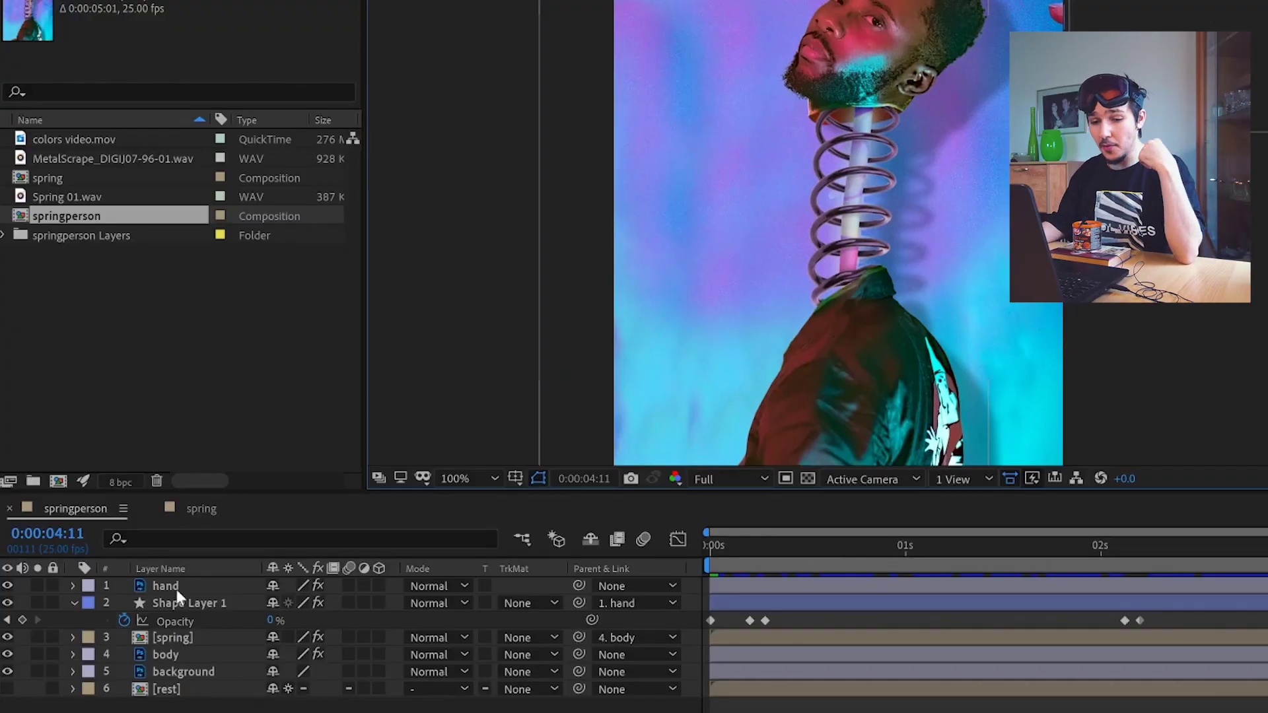
{"action": "left_click", "coordinate": [9, 654]}
{"action": "left_click", "coordinate": [8, 654]}
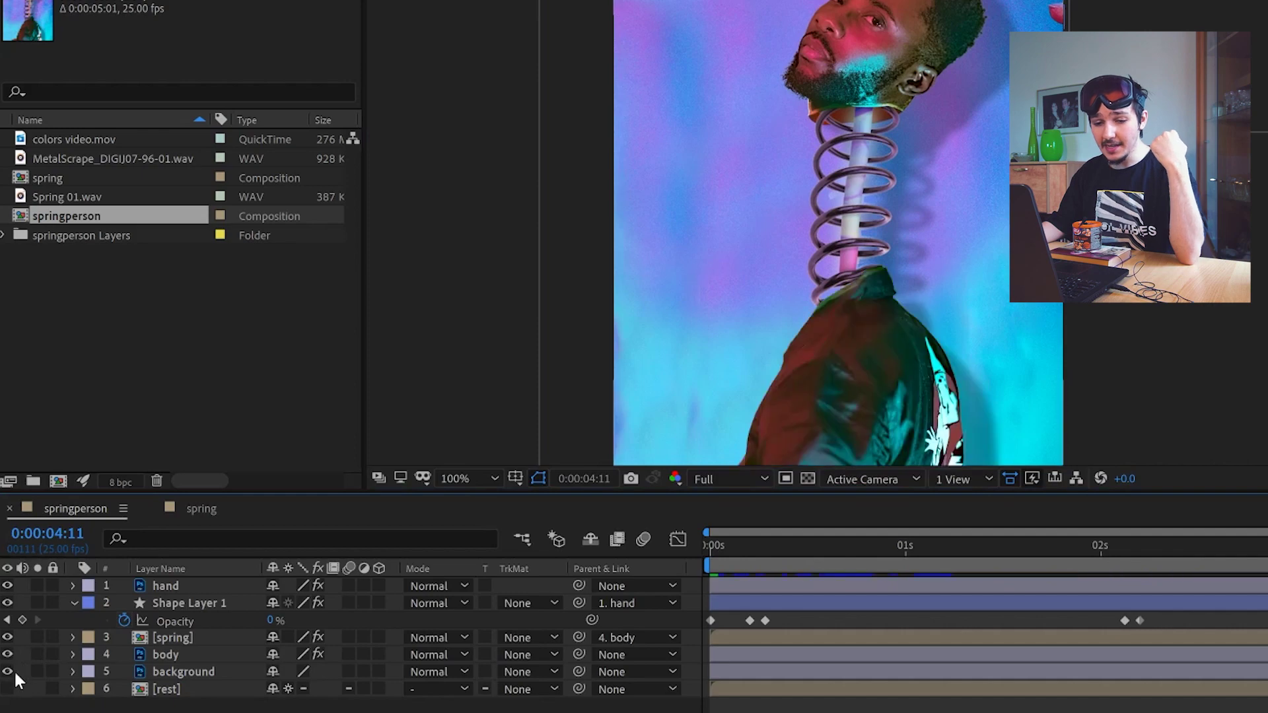
{"action": "left_click", "coordinate": [7, 668]}
{"action": "left_click", "coordinate": [744, 275]}
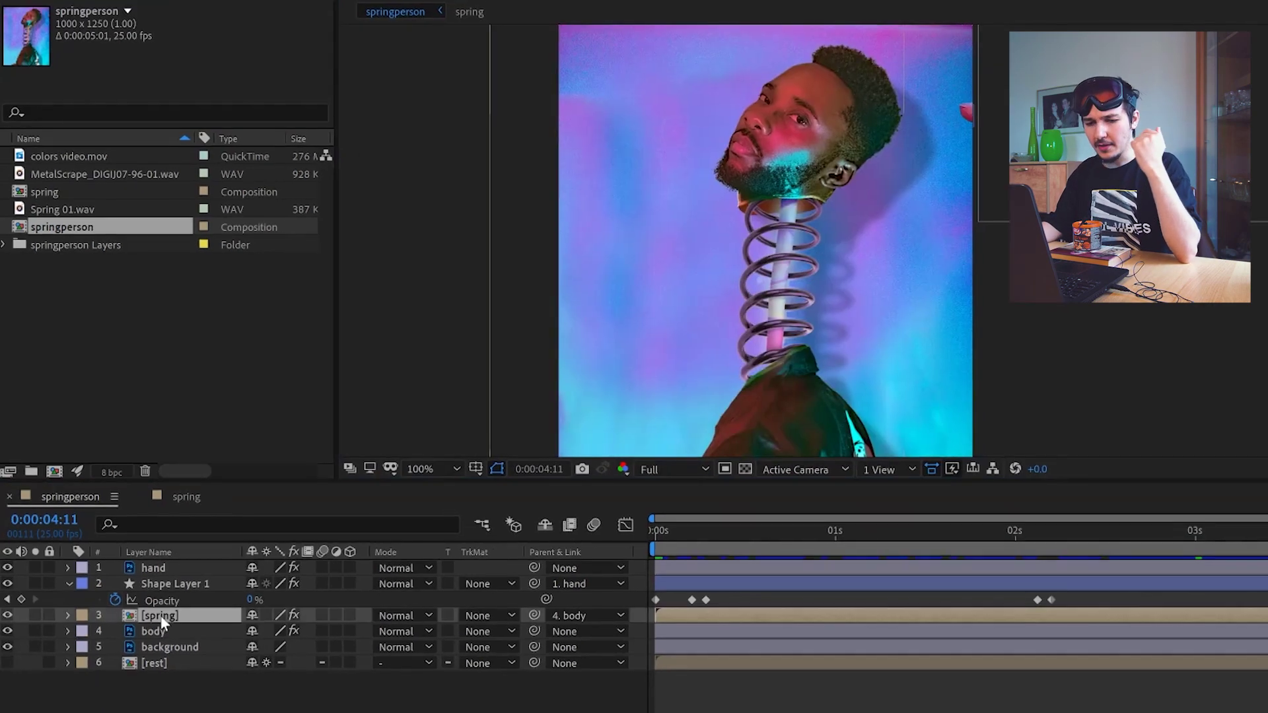
{"action": "left_click", "coordinate": [8, 617]}
{"action": "left_click", "coordinate": [7, 618]}
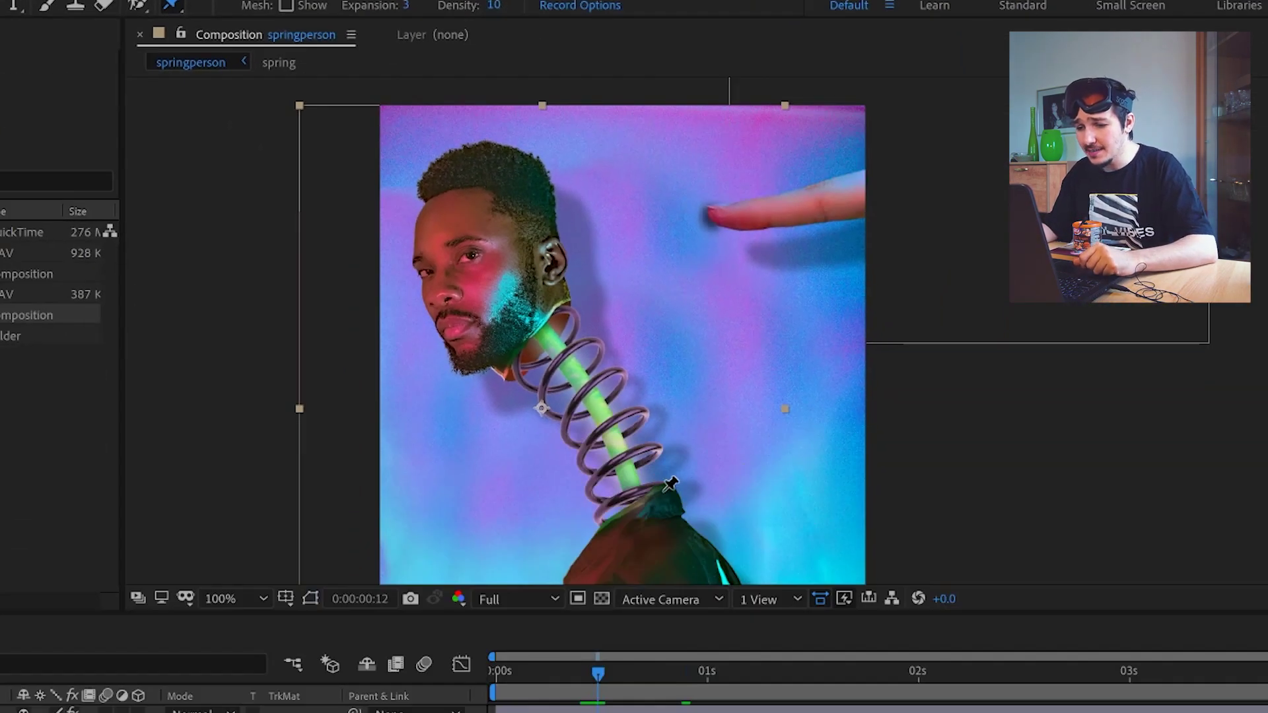
Place puppet pins on the spring layer at 0:00:00:12: three along the collar, one mid-spring and one on the forehead.
{"action": "left_click", "coordinate": [666, 483]}
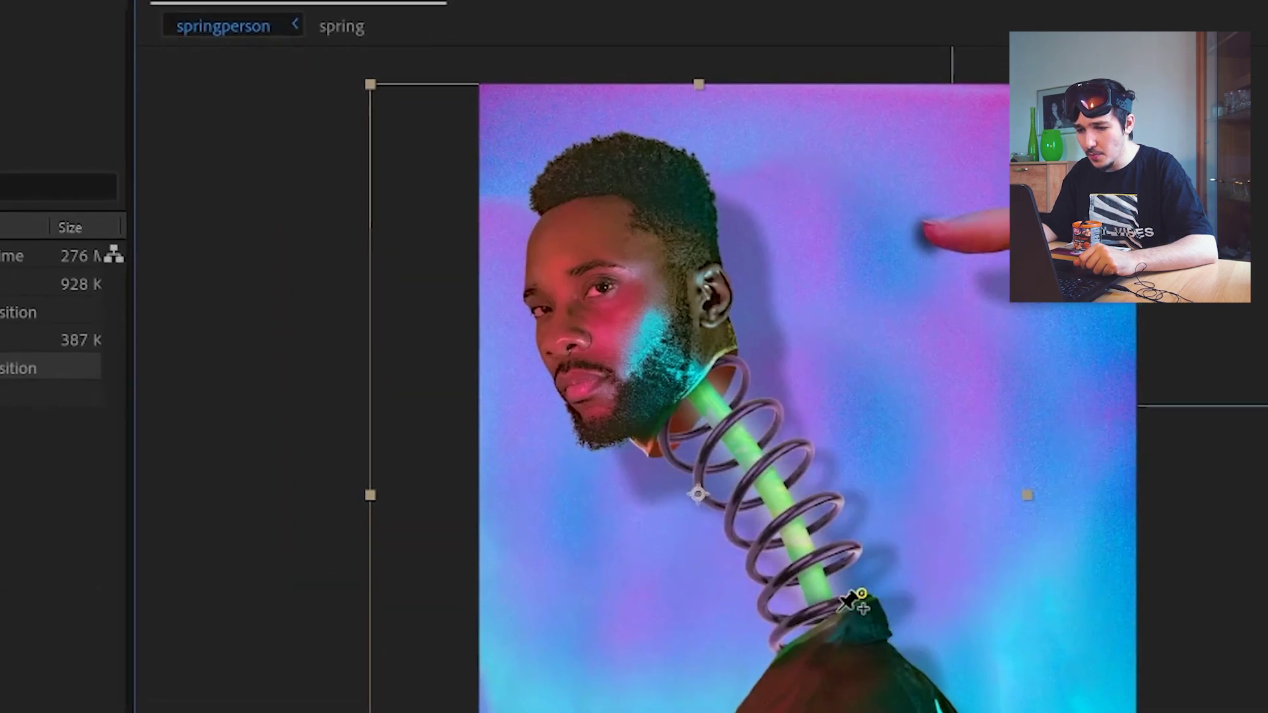
{"action": "left_click", "coordinate": [839, 611]}
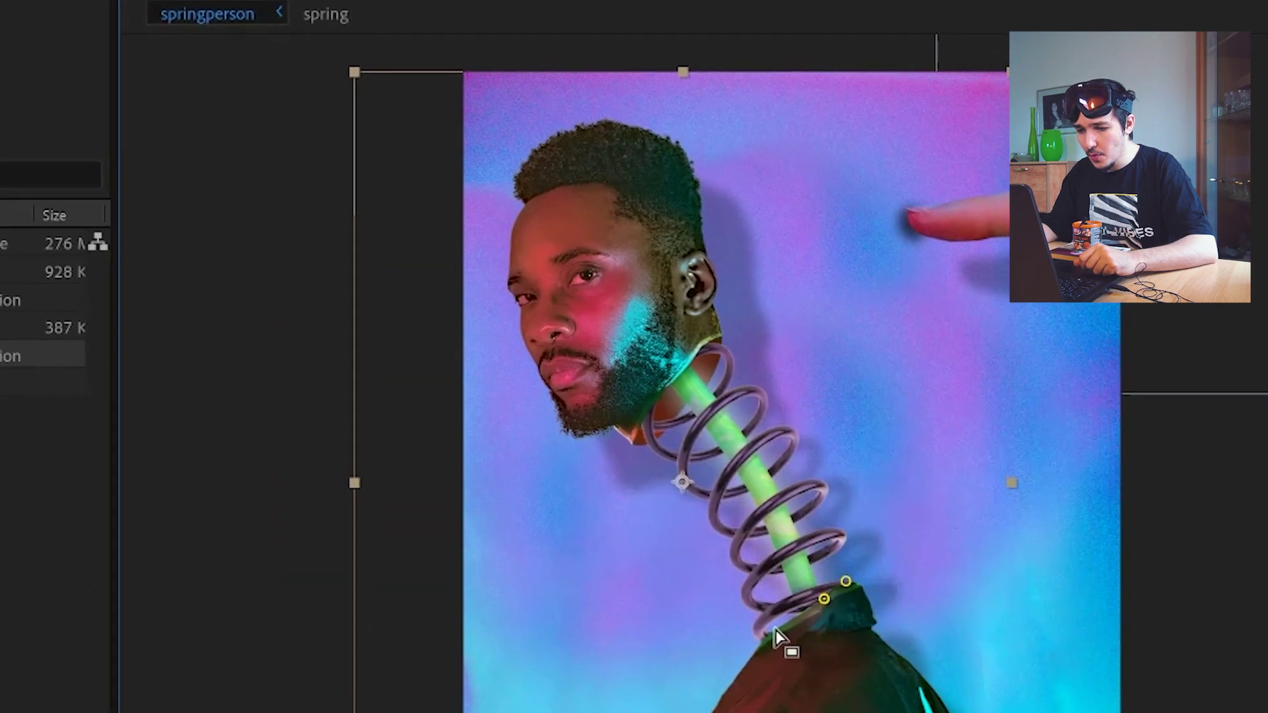
{"action": "left_click", "coordinate": [777, 646]}
{"action": "left_click", "coordinate": [744, 471]}
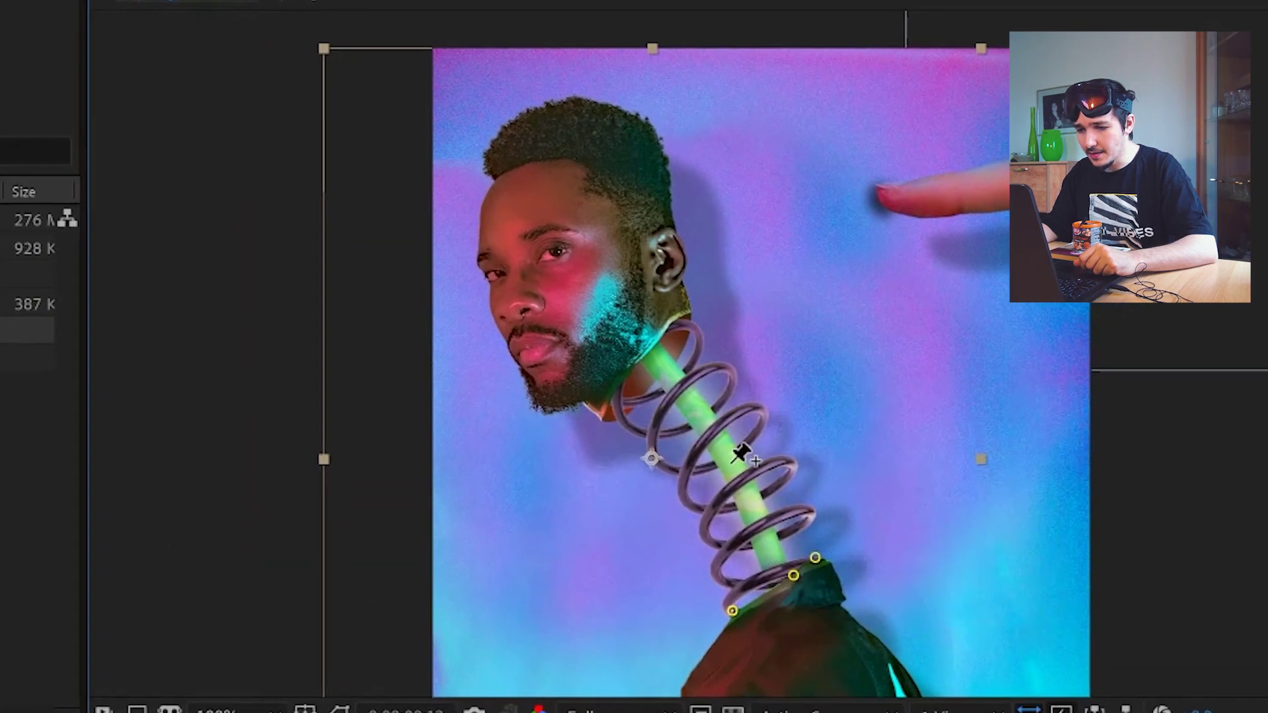
{"action": "left_click", "coordinate": [545, 204]}
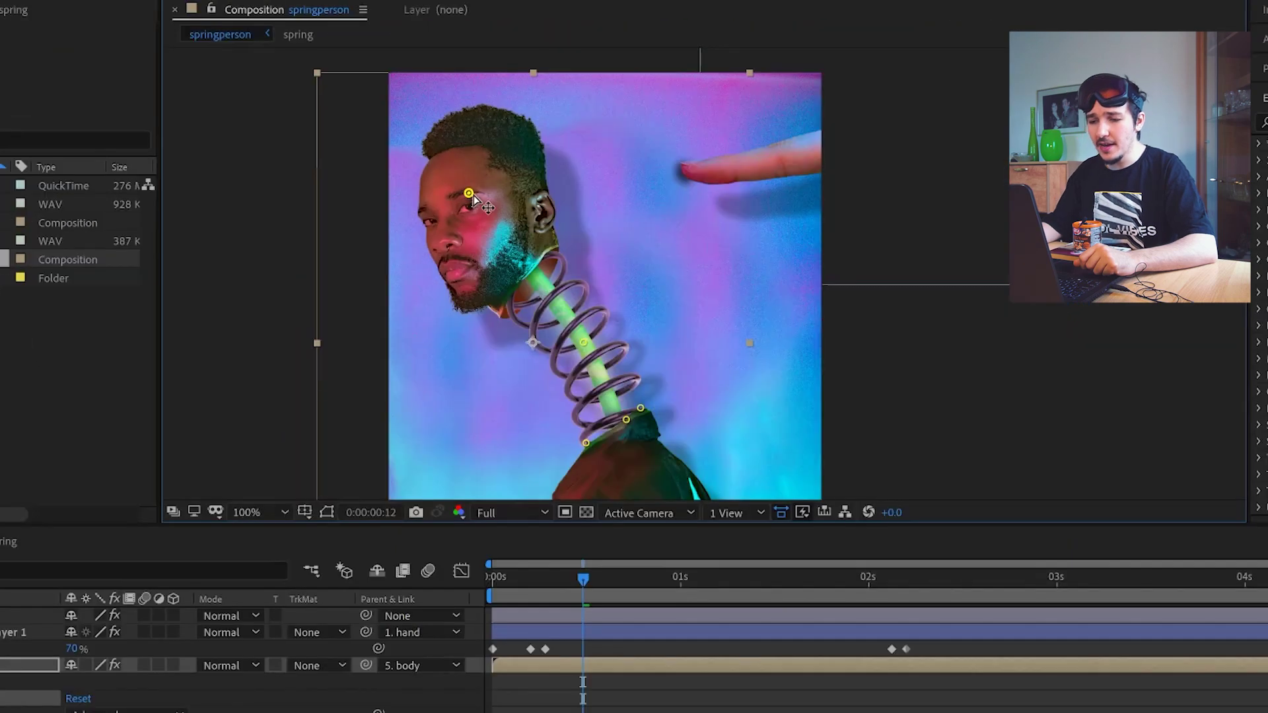
Reposition the forehead and mid-spring puppet pins on the spring layer at 0:00:00:12 to swing the head and bend the neck.
{"action": "left_click_drag", "start_coordinate": [482, 186], "coordinate": [526, 195]}
{"action": "mouse_move", "coordinate": [583, 342]}
{"action": "left_mouse_down"}
{"action": "mouse_move", "coordinate": [665, 310]}
{"action": "mouse_move", "coordinate": [574, 335]}
{"action": "left_mouse_up"}
{"action": "left_click", "coordinate": [524, 193]}
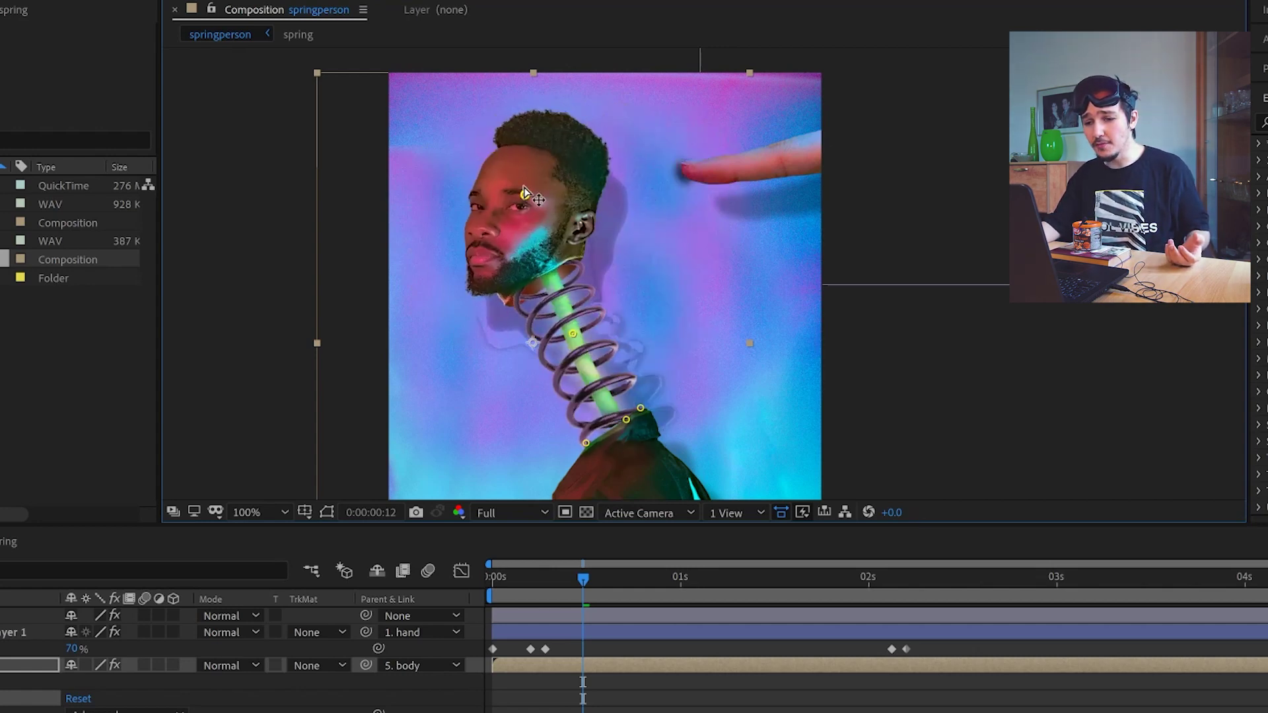
{"action": "left_click_drag", "start_coordinate": [526, 194], "coordinate": [485, 215]}
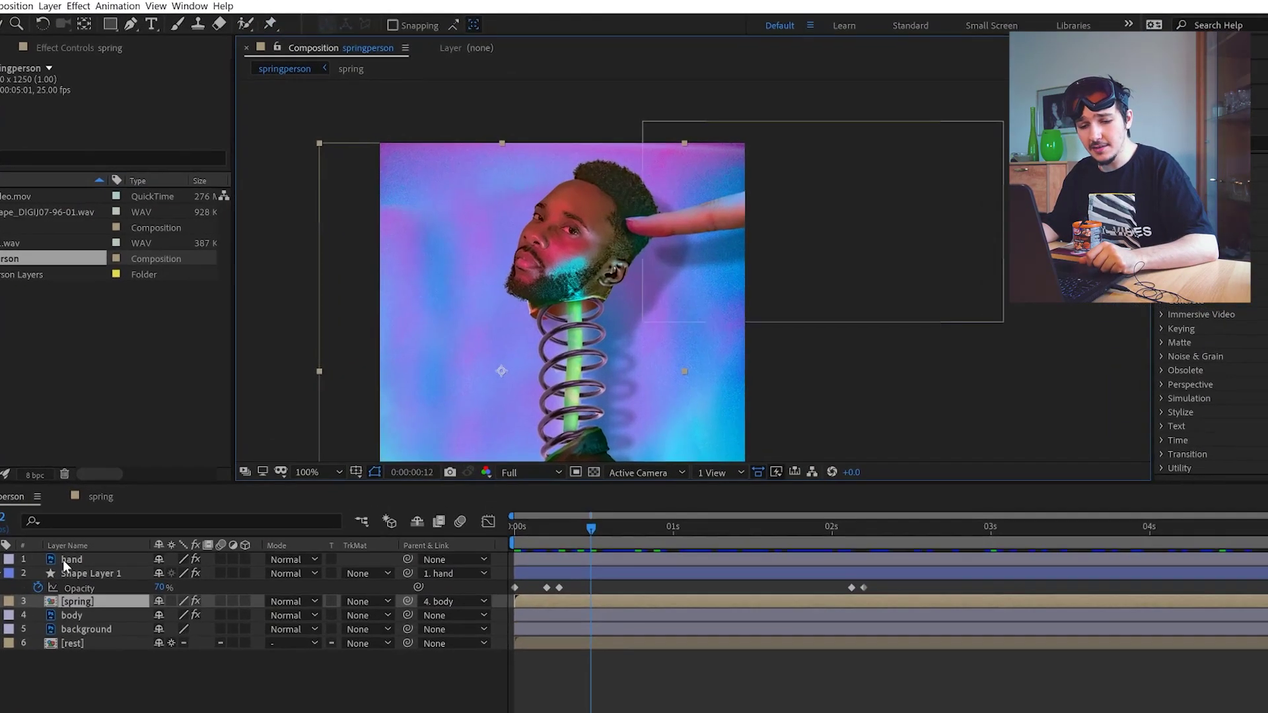
Try moving the hand layer across the face in the springperson composition.
{"action": "left_click", "coordinate": [62, 560]}
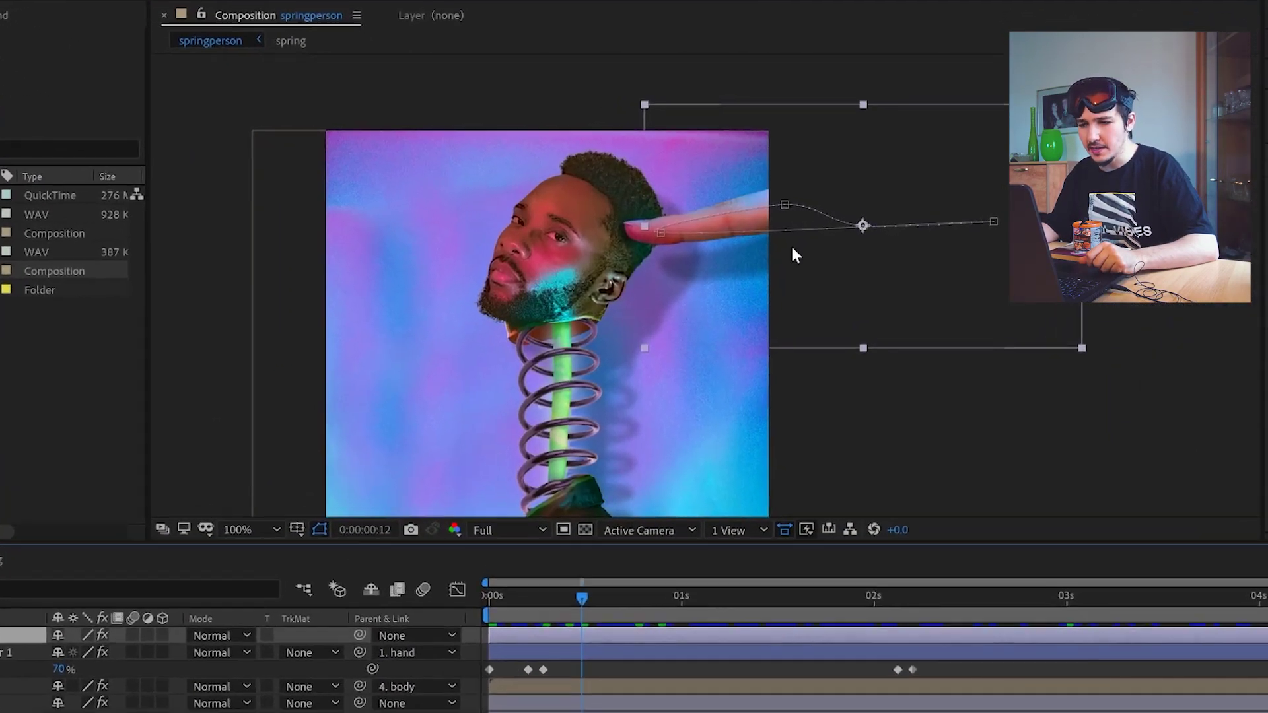
{"action": "left_click_drag", "start_coordinate": [733, 314], "coordinate": [502, 384]}
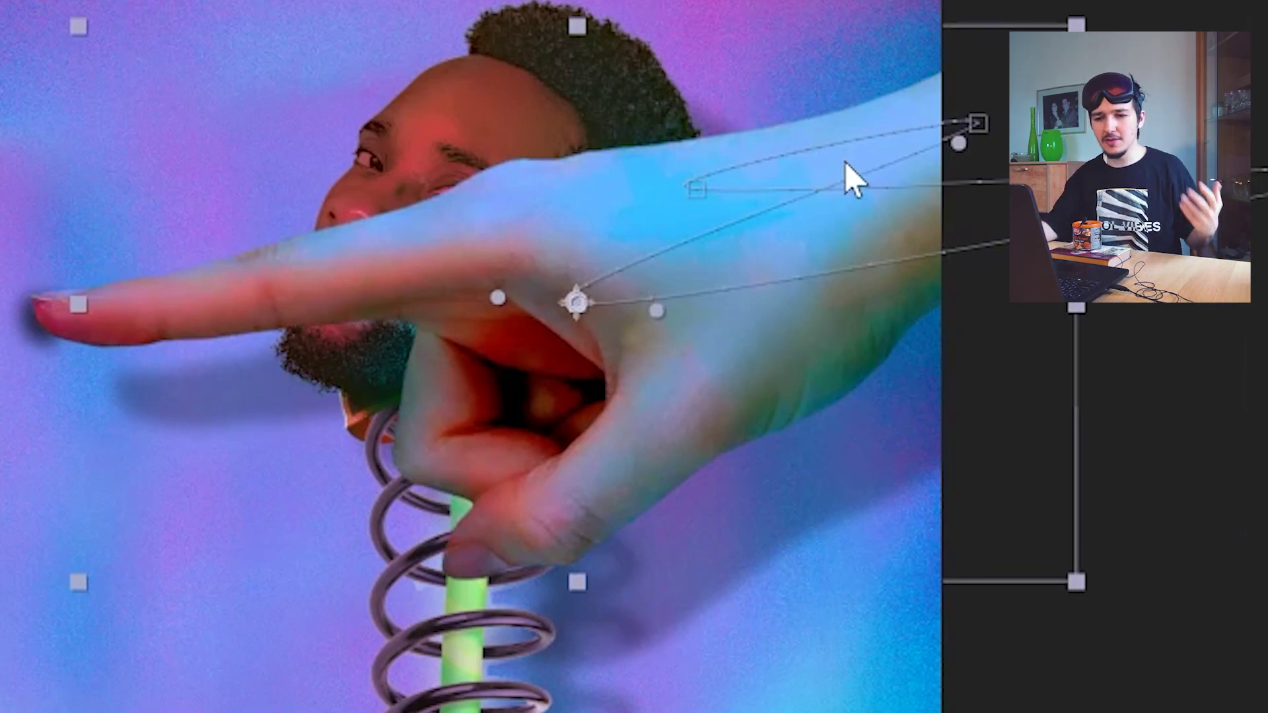
Scrub through the springperson timeline and examine up close how the fingertip meets the head during the push.
{"action": "left_click", "coordinate": [593, 501]}
{"action": "left_click_drag", "start_coordinate": [591, 515], "coordinate": [635, 537]}
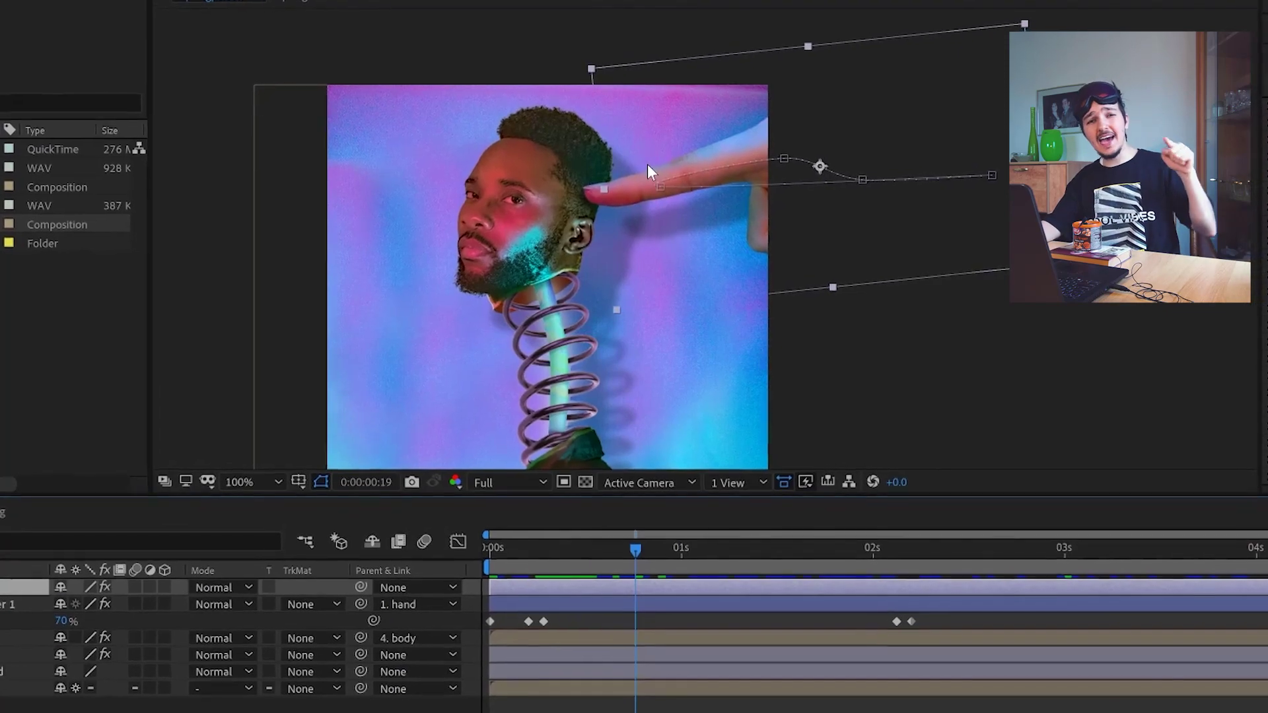
{"action": "left_click_drag", "start_coordinate": [635, 549], "coordinate": [809, 563]}
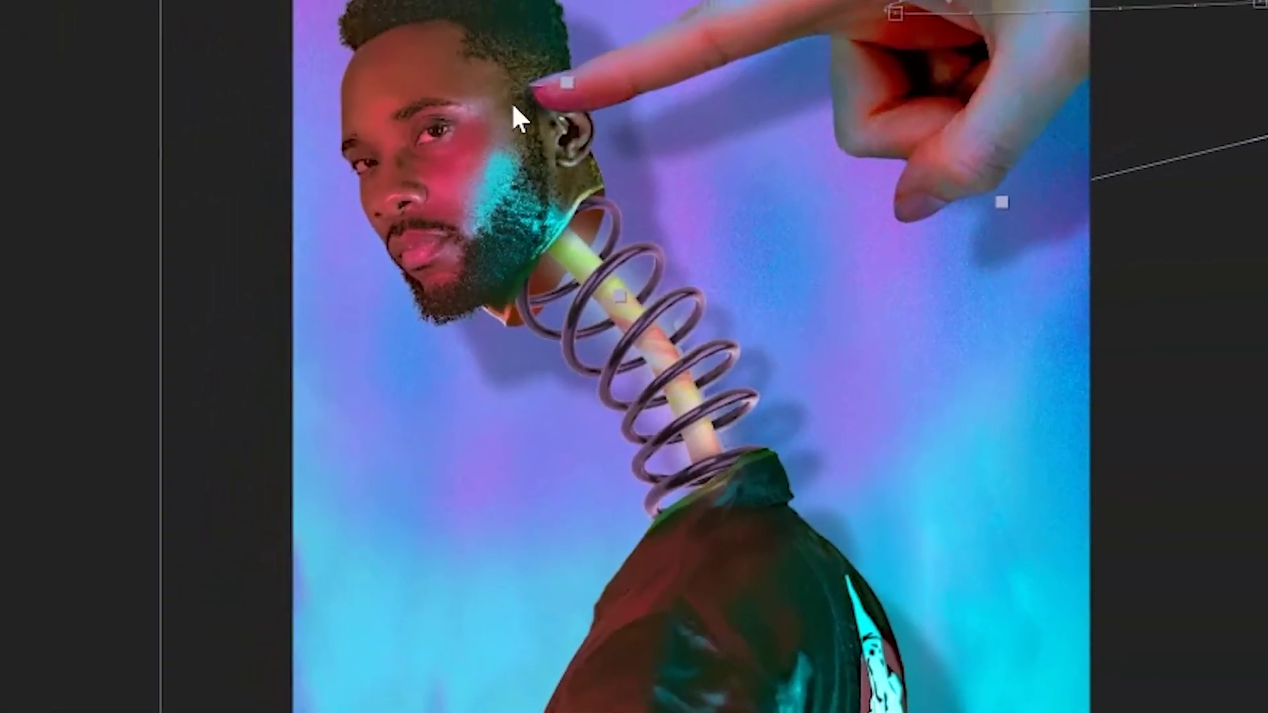
{"action": "scroll", "coordinate": [343, 198], "scroll_direction": "up", "scroll_amount": 4}
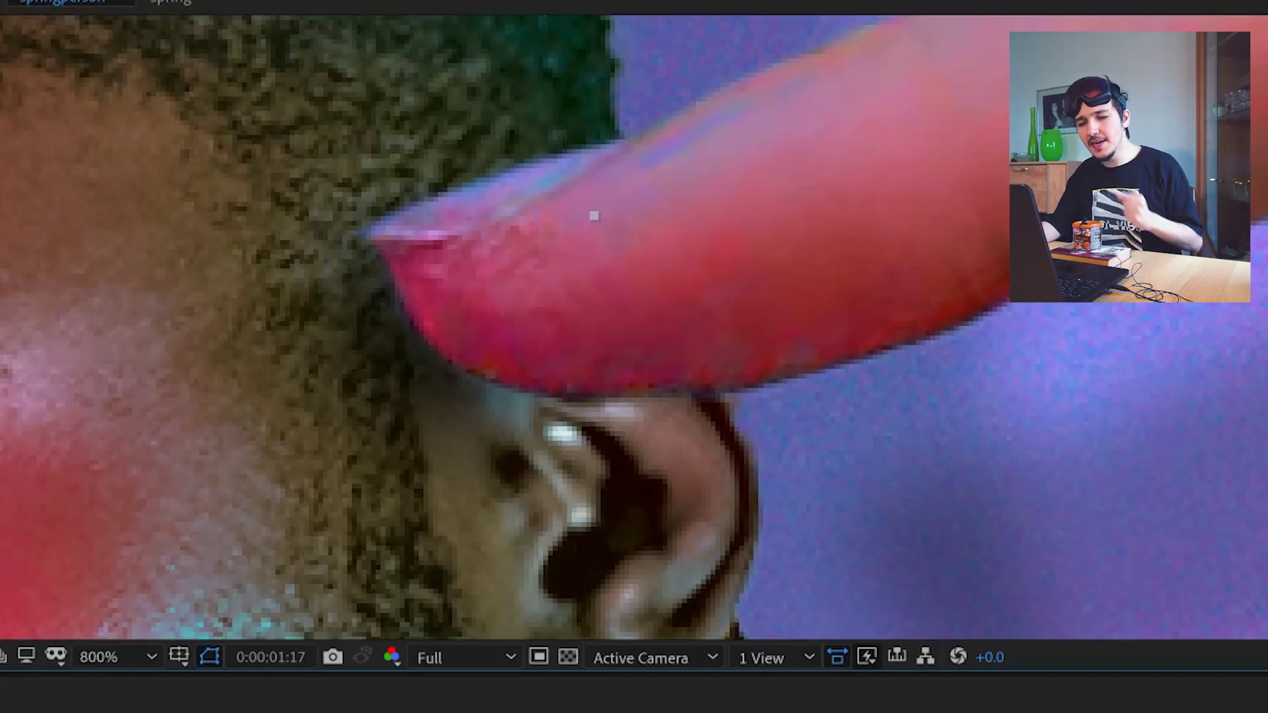
{"action": "scroll", "coordinate": [465, 426], "scroll_direction": "down", "scroll_amount": 6}
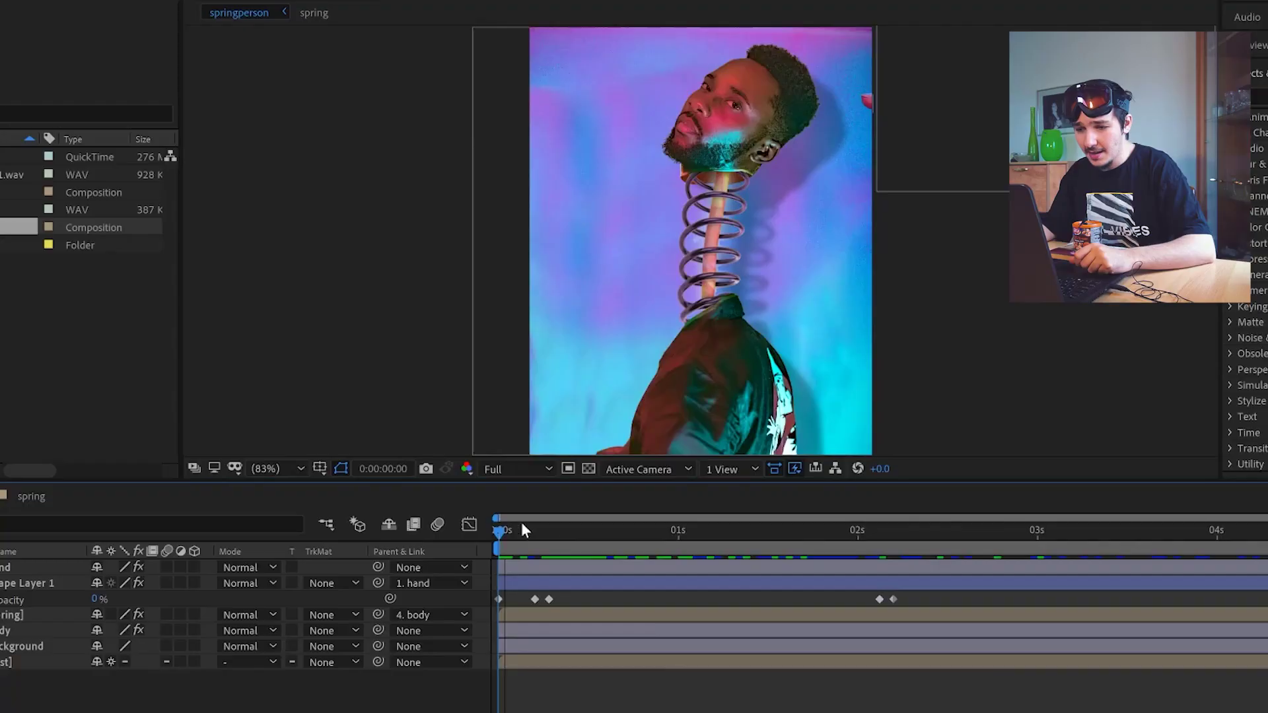
{"action": "left_click_drag", "start_coordinate": [524, 529], "coordinate": [1224, 536]}
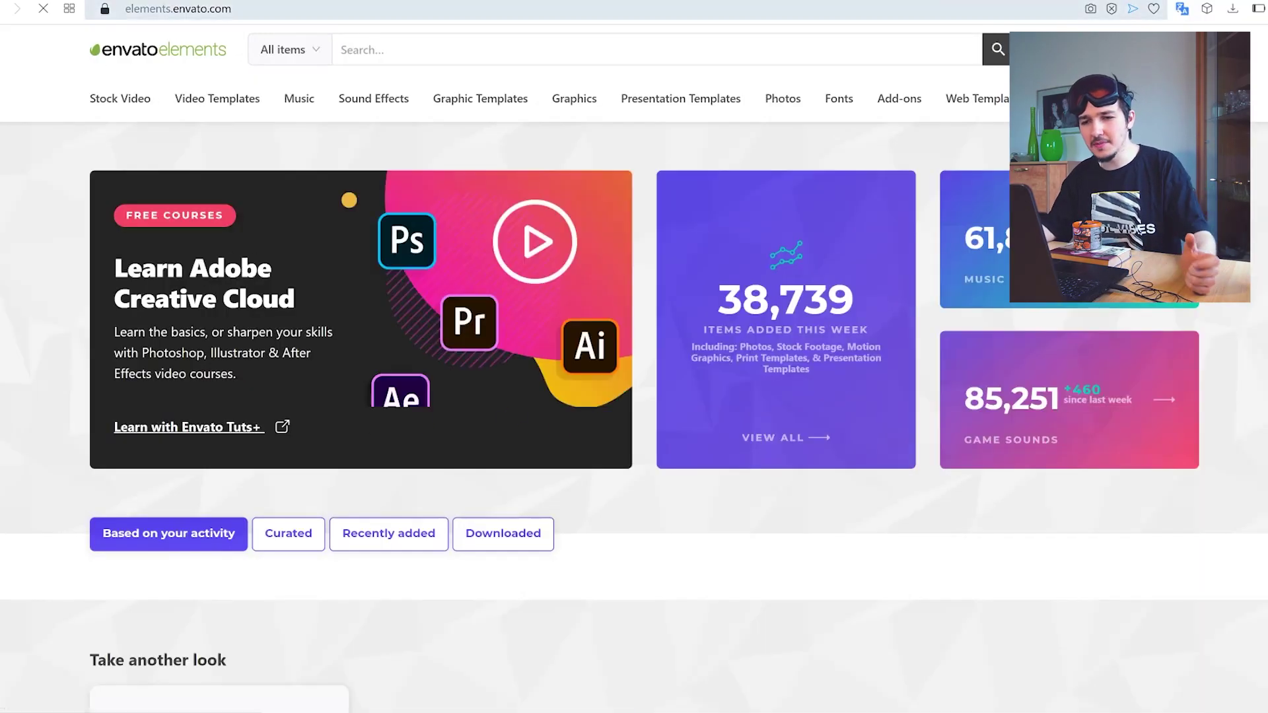
Switch to Envato Elements in the browser, search the sound effects for "spiral", and look through the results.
{"action": "left_click", "coordinate": [316, 58]}
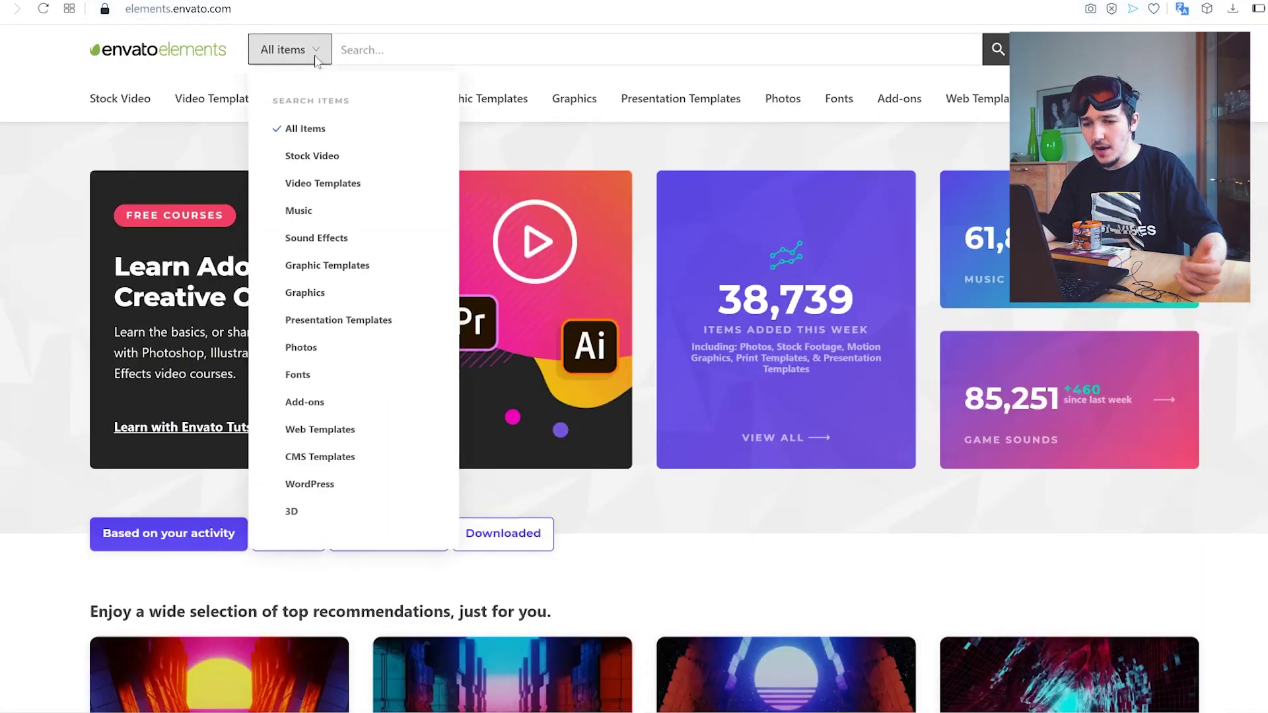
{"action": "left_click", "coordinate": [308, 239]}
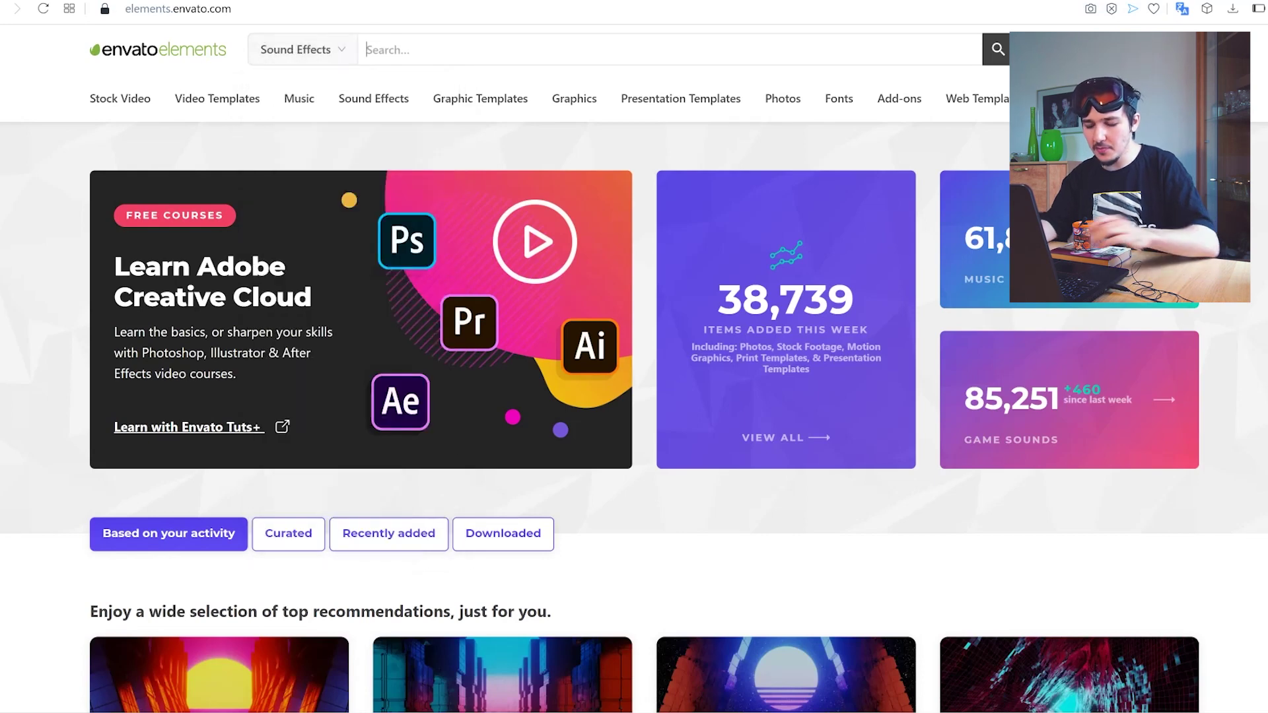
{"action": "key", "text": "Return"}
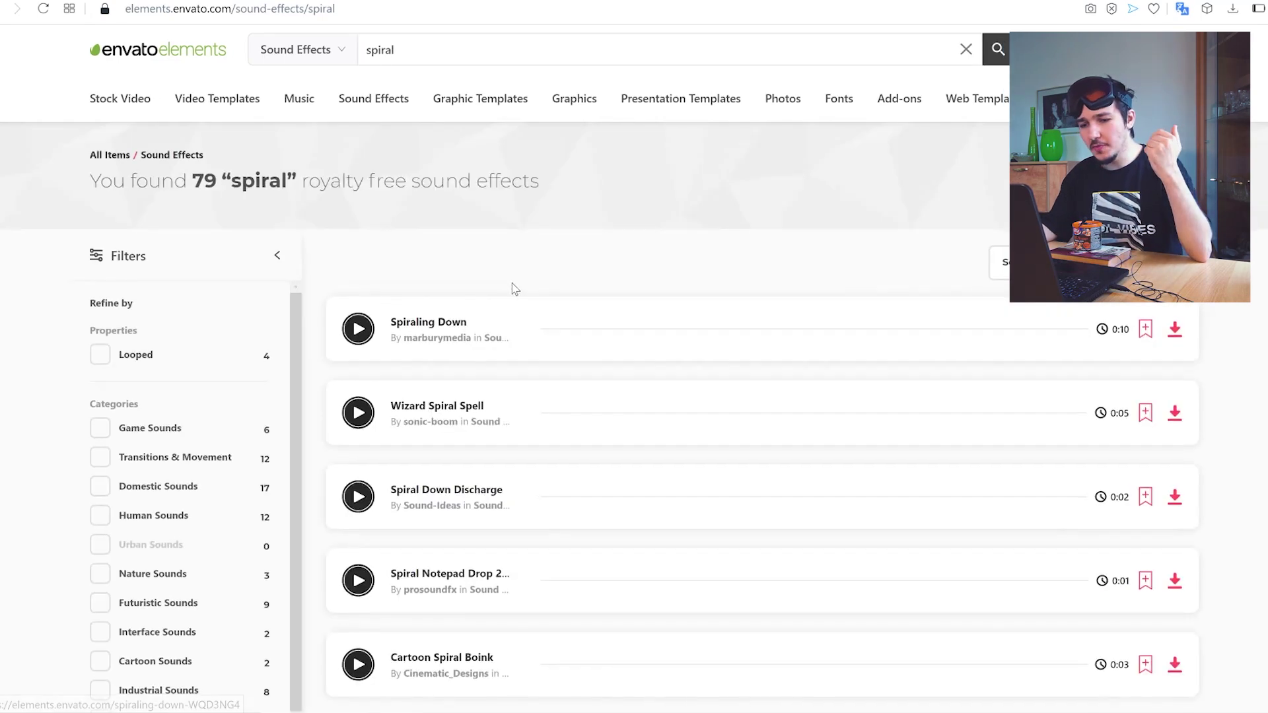
{"action": "scroll", "coordinate": [390, 385], "scroll_direction": "down", "scroll_amount": 2}
{"action": "scroll", "coordinate": [380, 354], "scroll_direction": "down", "scroll_amount": 2}
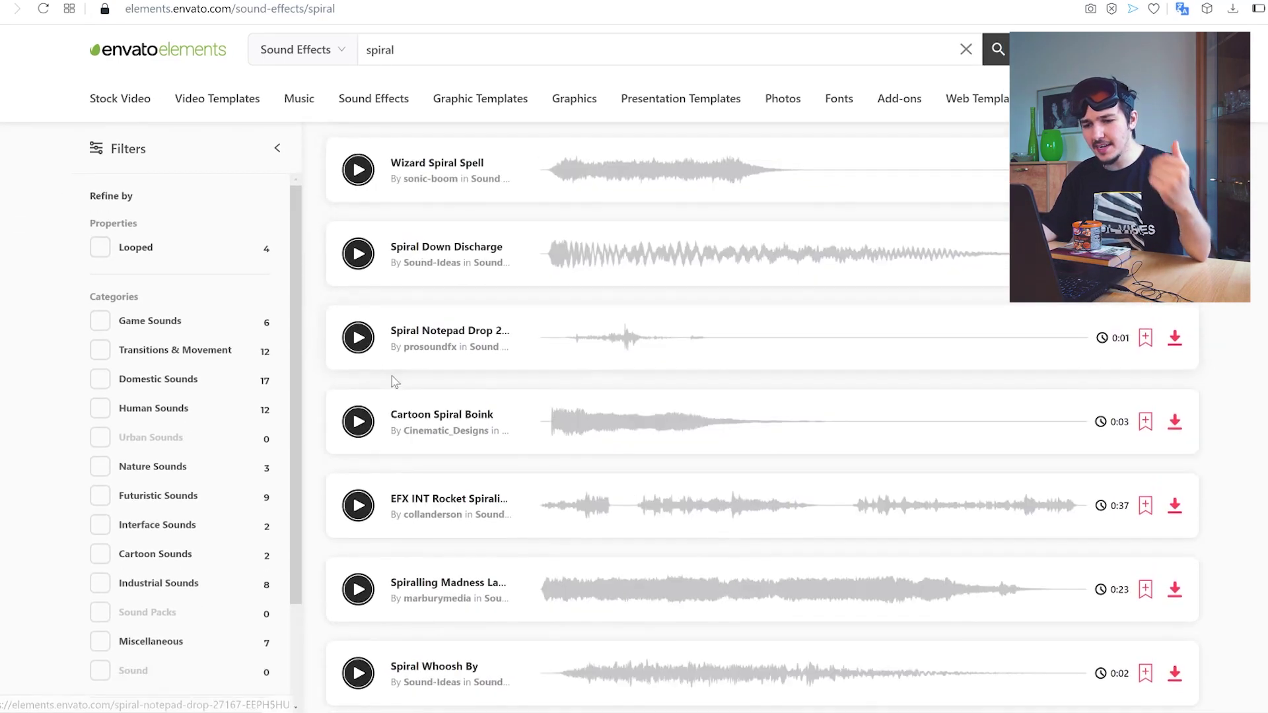
{"action": "scroll", "coordinate": [418, 383], "scroll_direction": "up", "scroll_amount": 4}
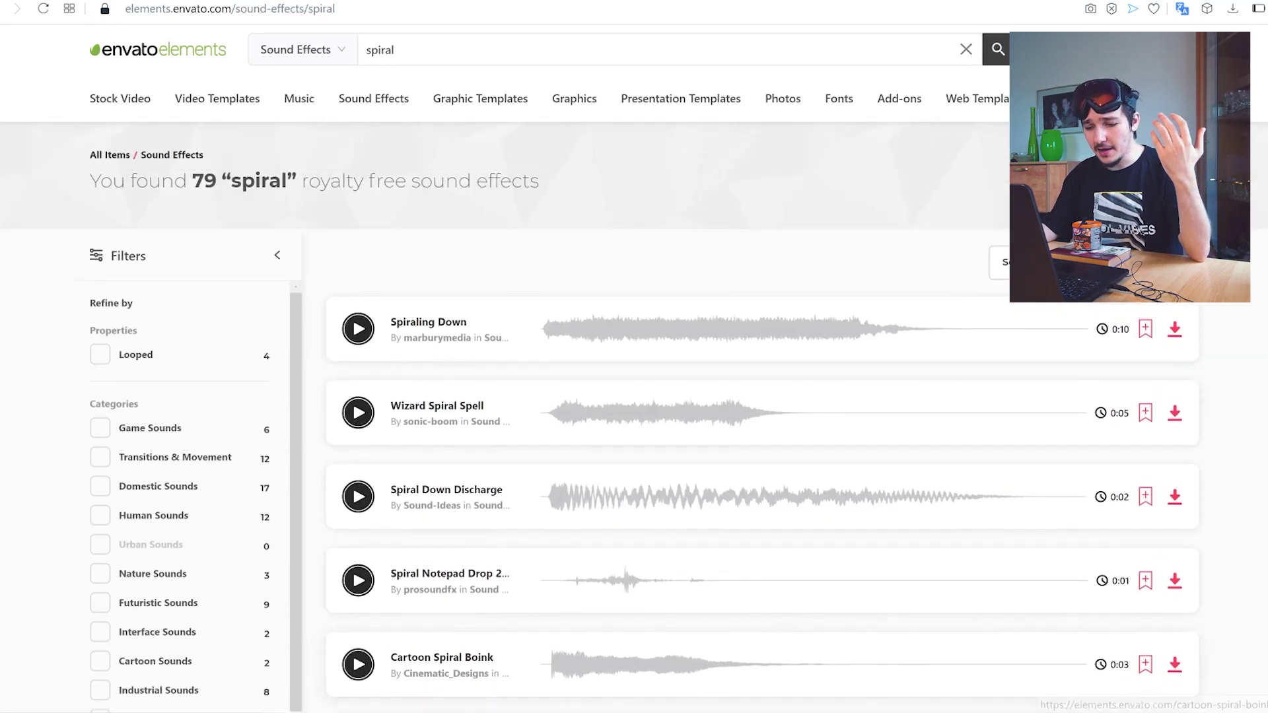
Switch to the Downloads folder and preview the sounds in the pulling-a-metal-spring-2N7K5VP and springs-57RHQAM folders.
{"action": "key", "text": "alt+Tab"}
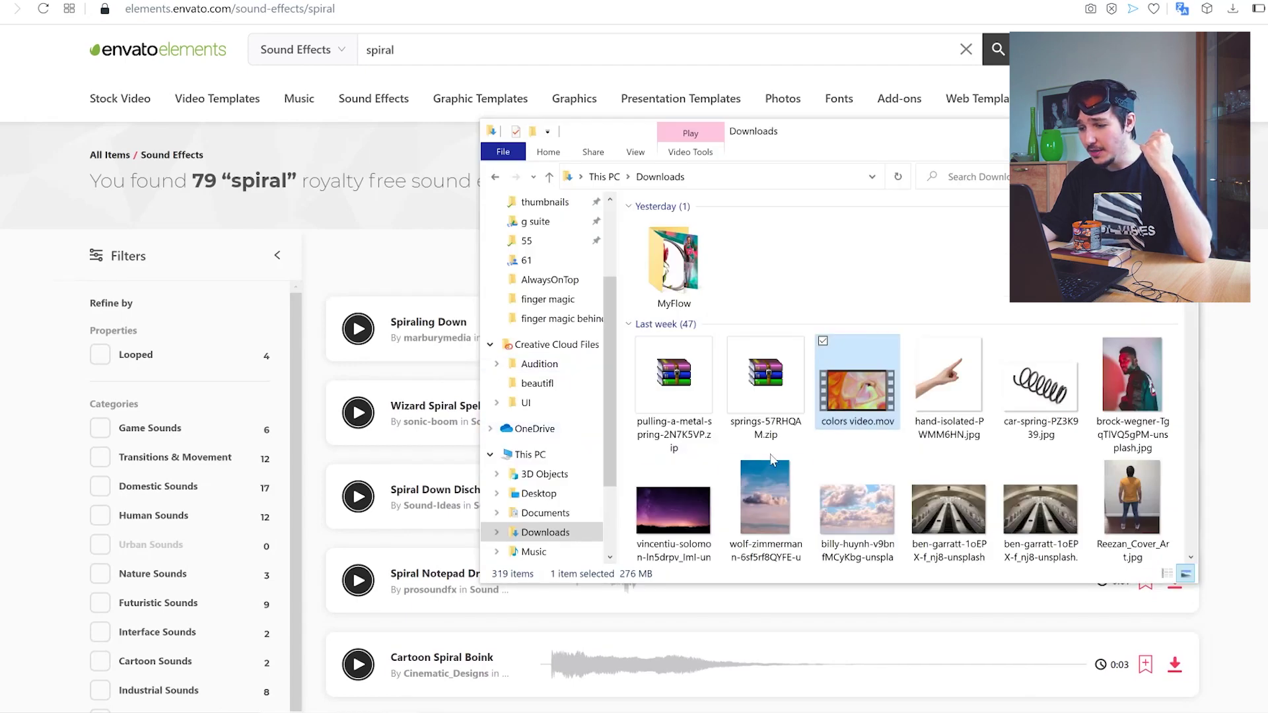
{"action": "scroll", "coordinate": [837, 456], "scroll_direction": "down", "scroll_amount": 2}
{"action": "scroll", "coordinate": [695, 444], "scroll_direction": "up", "scroll_amount": 2}
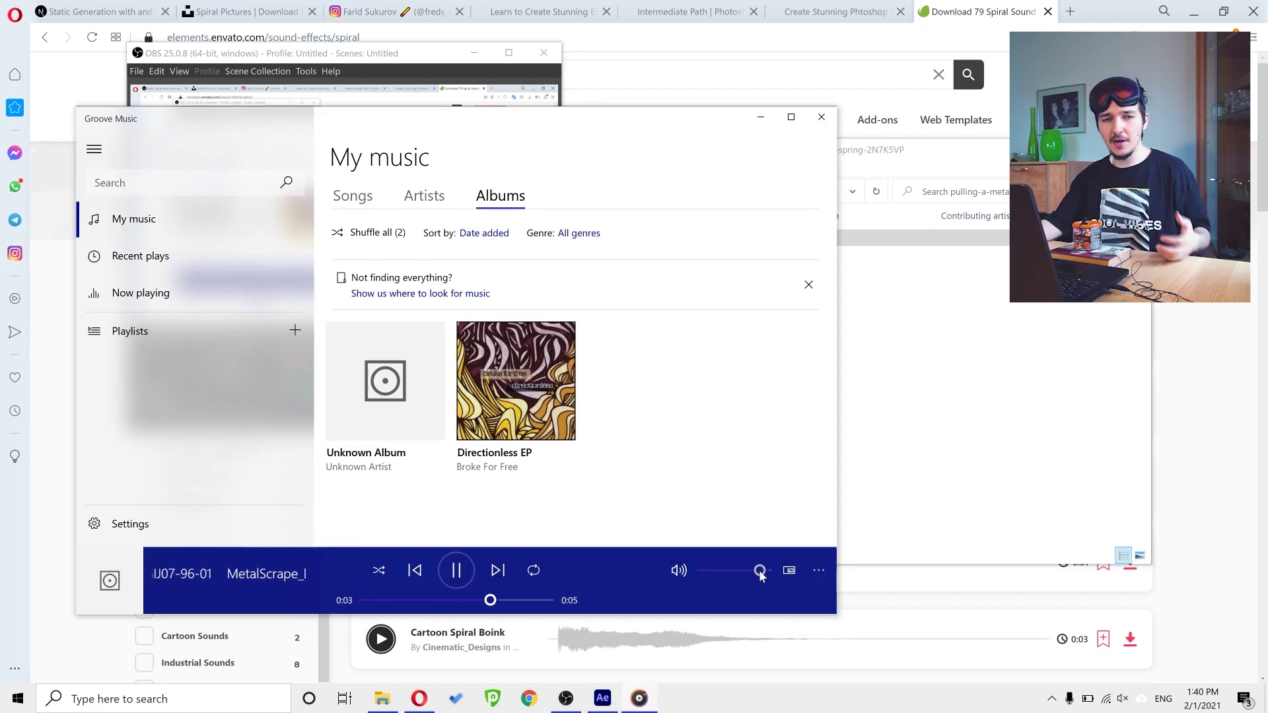
{"action": "left_click", "coordinate": [821, 117]}
{"action": "key", "text": "alt+Left"}
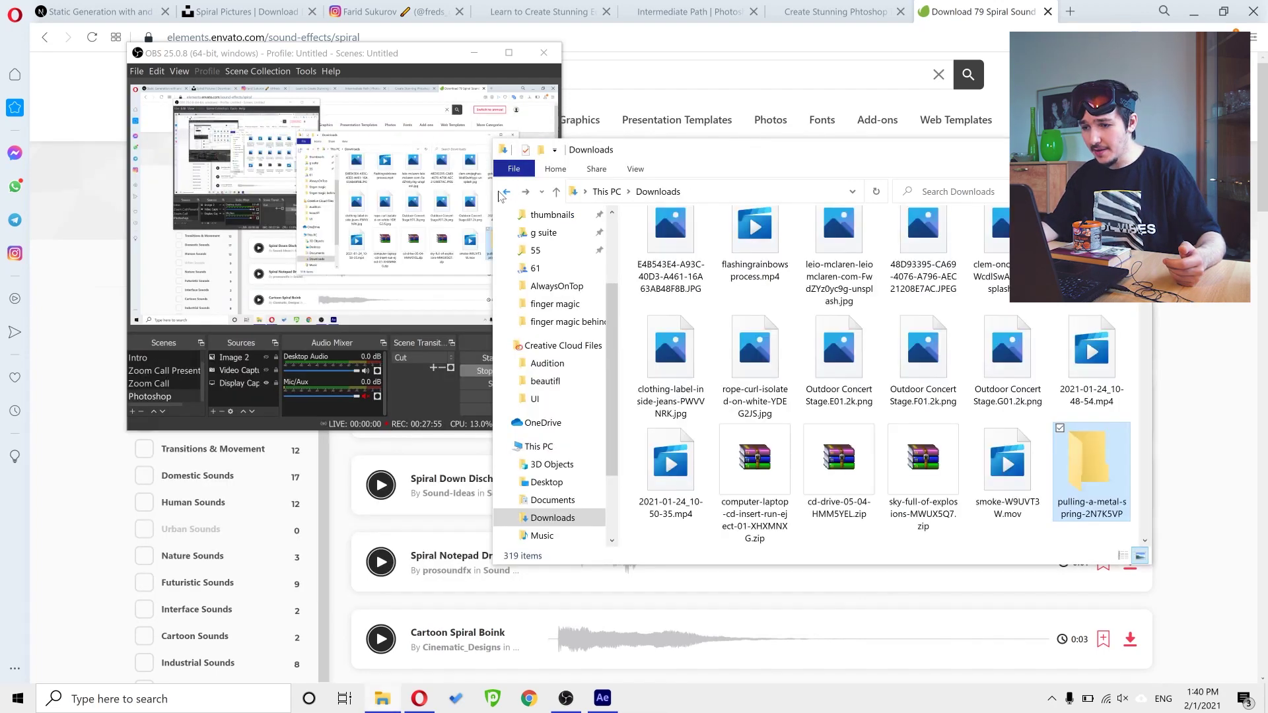
{"action": "double_click", "coordinate": [676, 462]}
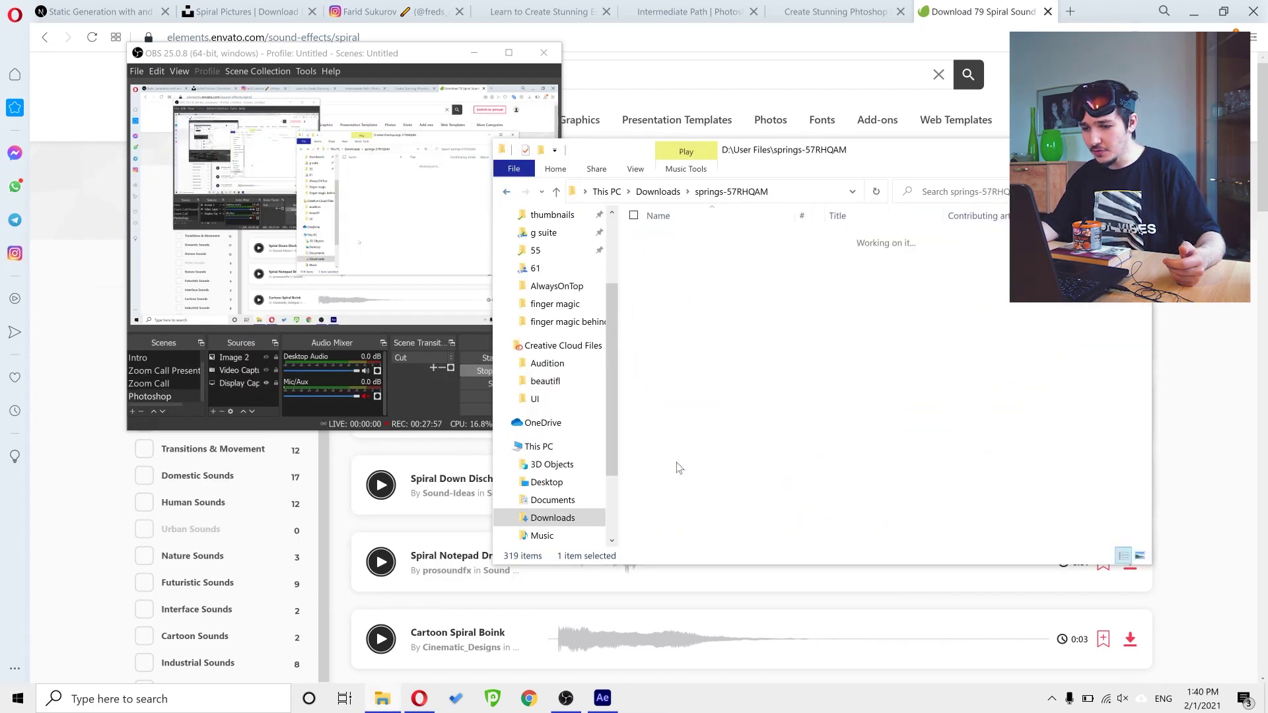
{"action": "double_click", "coordinate": [695, 239]}
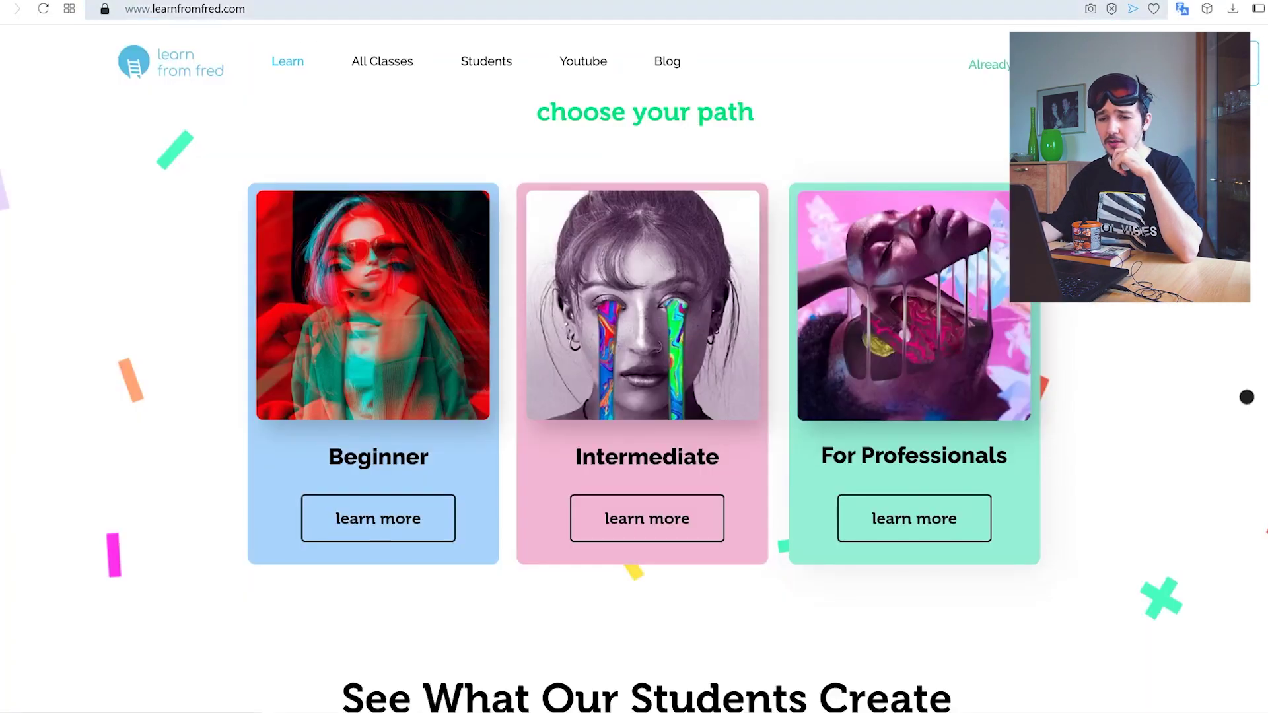
{"action": "left_click_drag", "start_coordinate": [246, 9], "coordinate": [141, 9]}
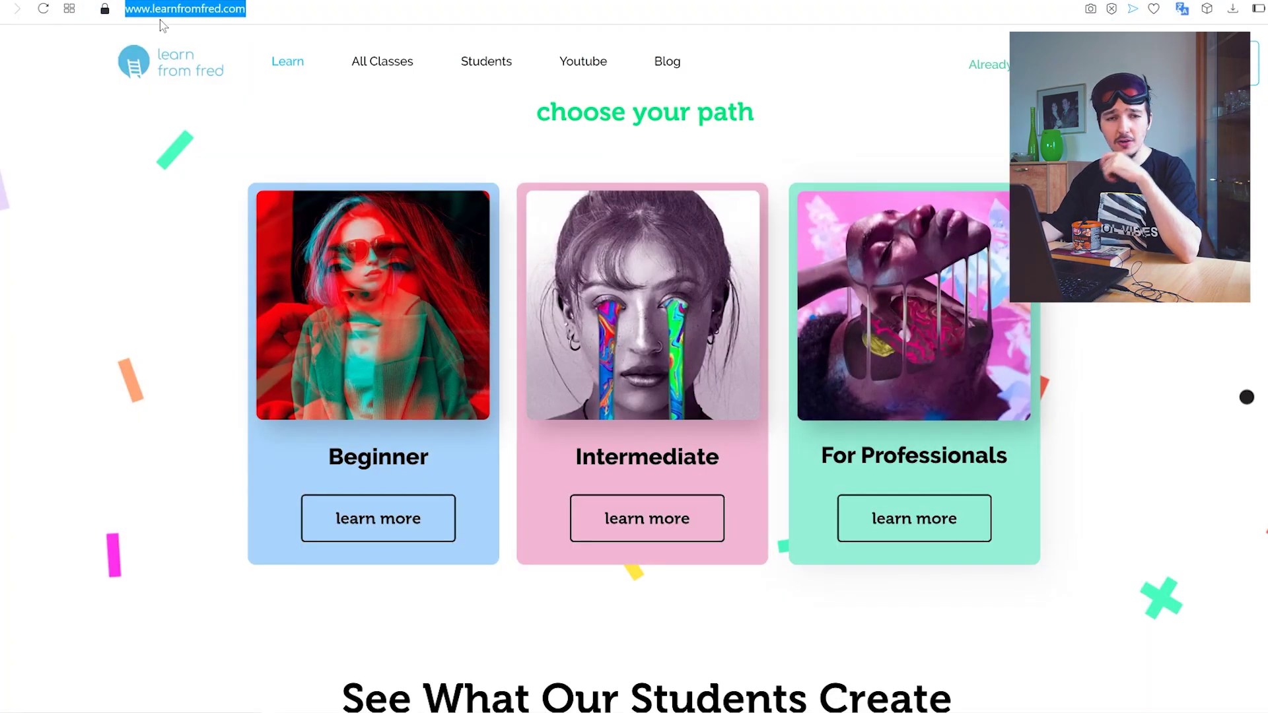